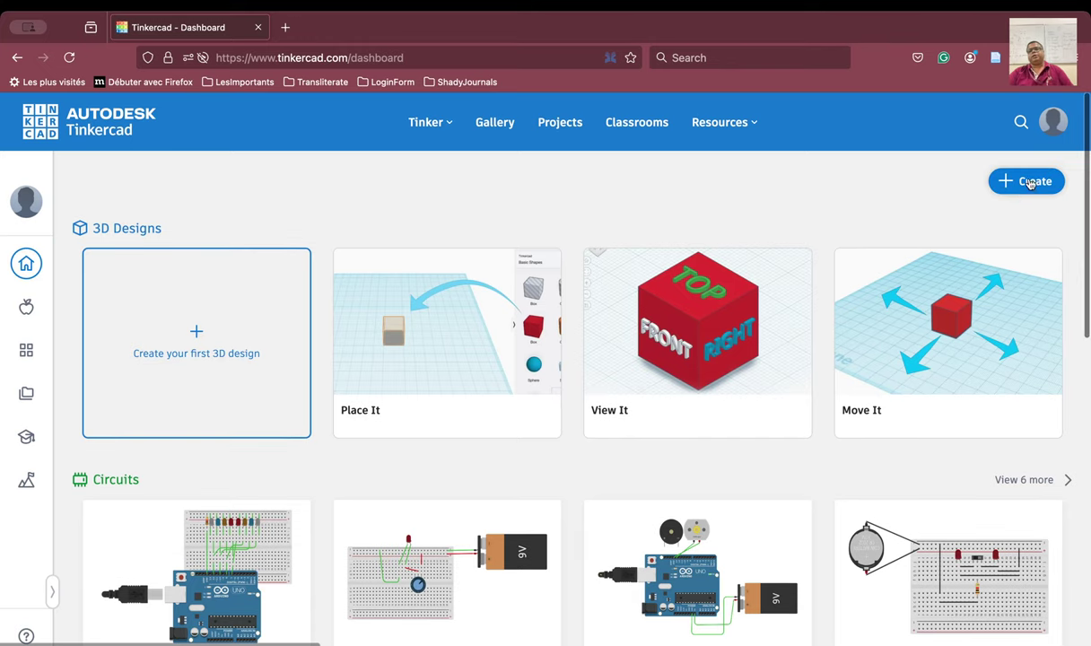
Step: Create a new circuit design and place a small breadboard in the workspace
left_click(1019, 182)
left_click(971, 269)
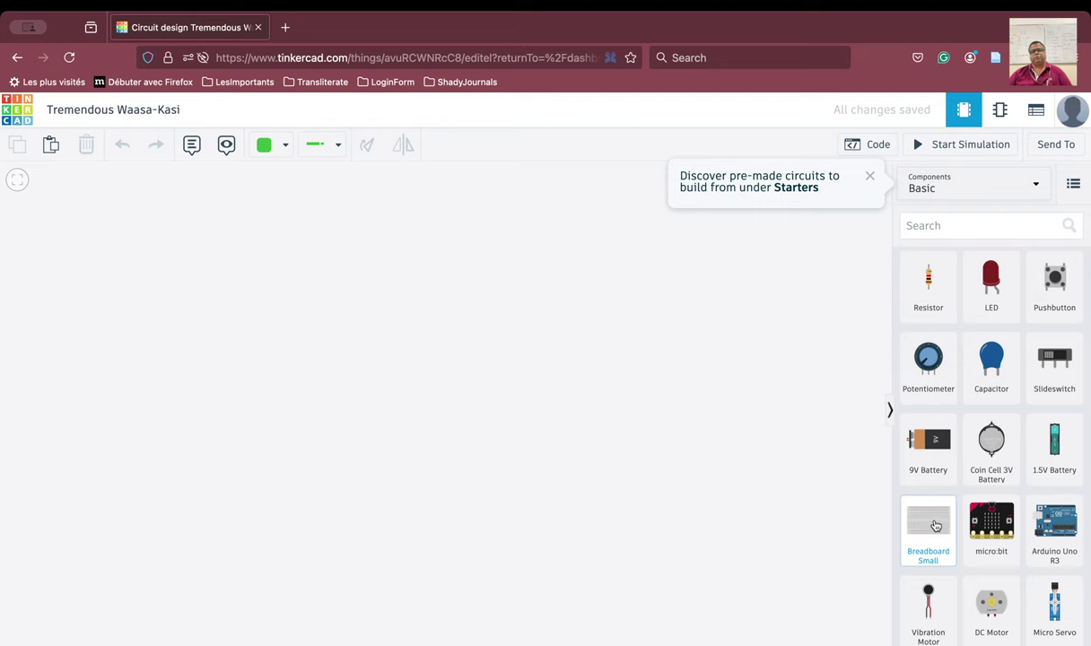
left_click_drag(949, 527, 404, 440)
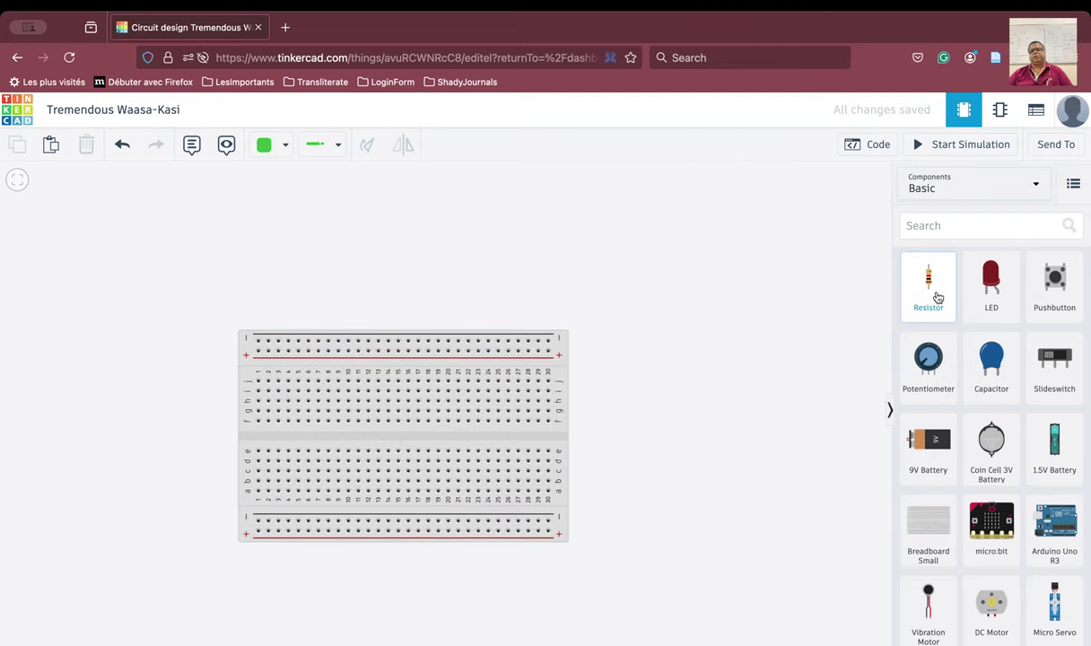
Step: Add a resistor, a slideswitch, two red LEDs and a 3V coin cell battery around the breadboard and fit everything in view
left_click_drag(937, 297, 592, 401)
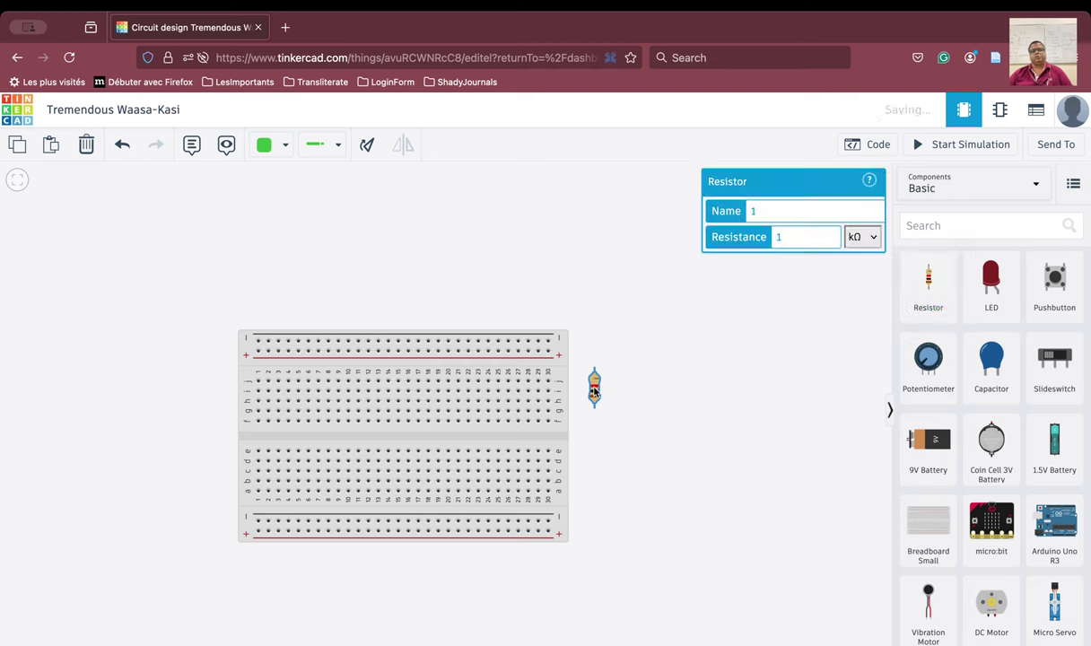
left_click_drag(1063, 370, 593, 348)
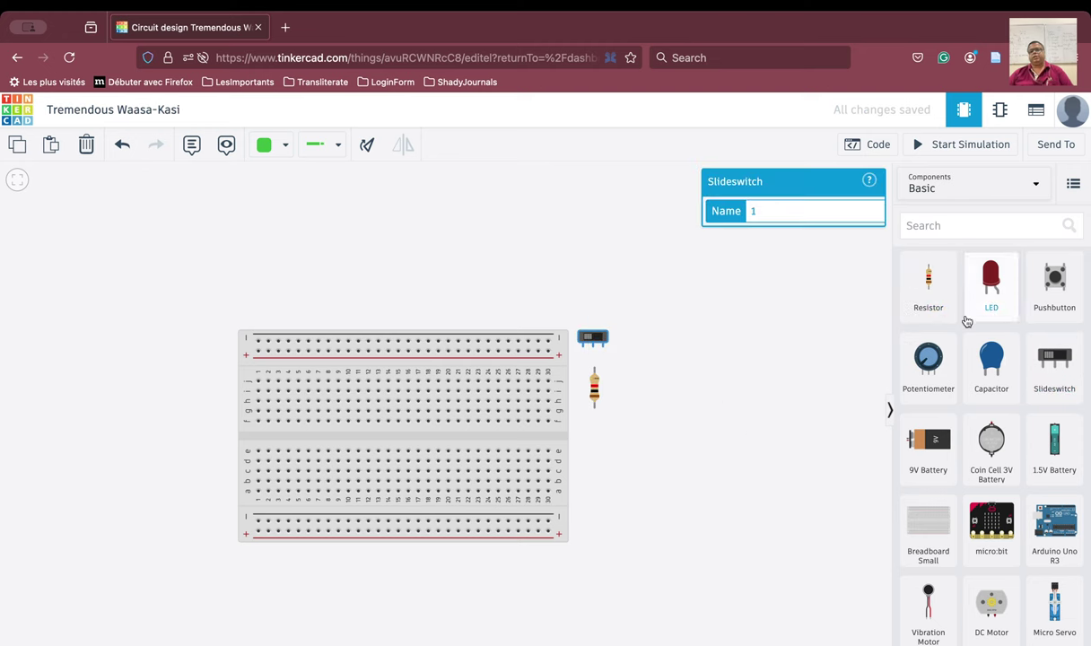
left_click_drag(990, 280, 372, 283)
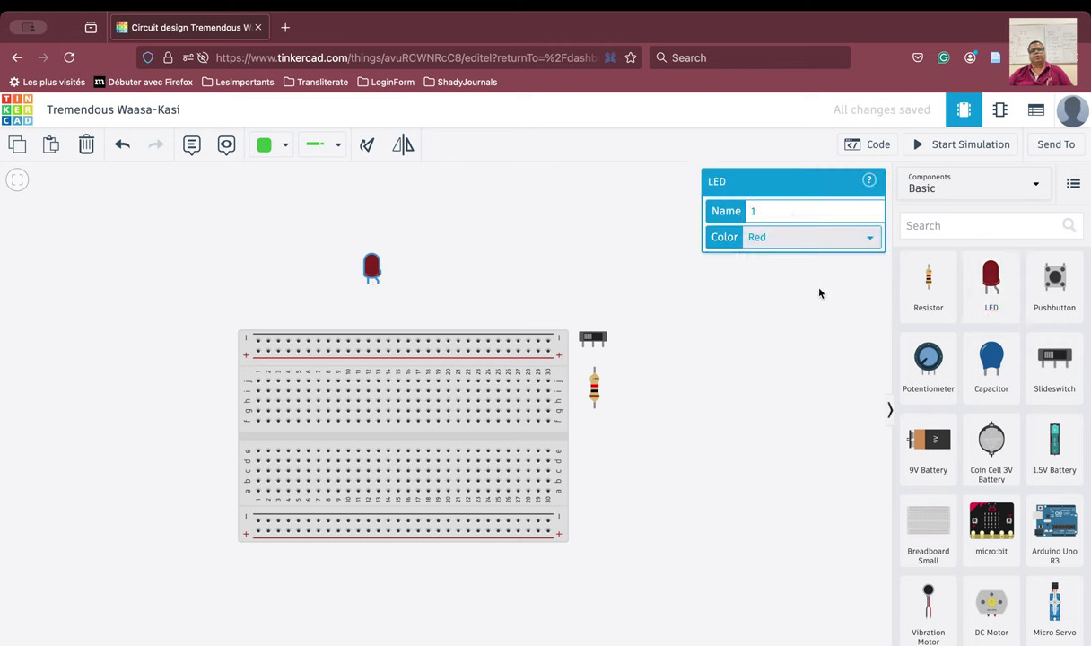
left_click_drag(994, 293, 423, 283)
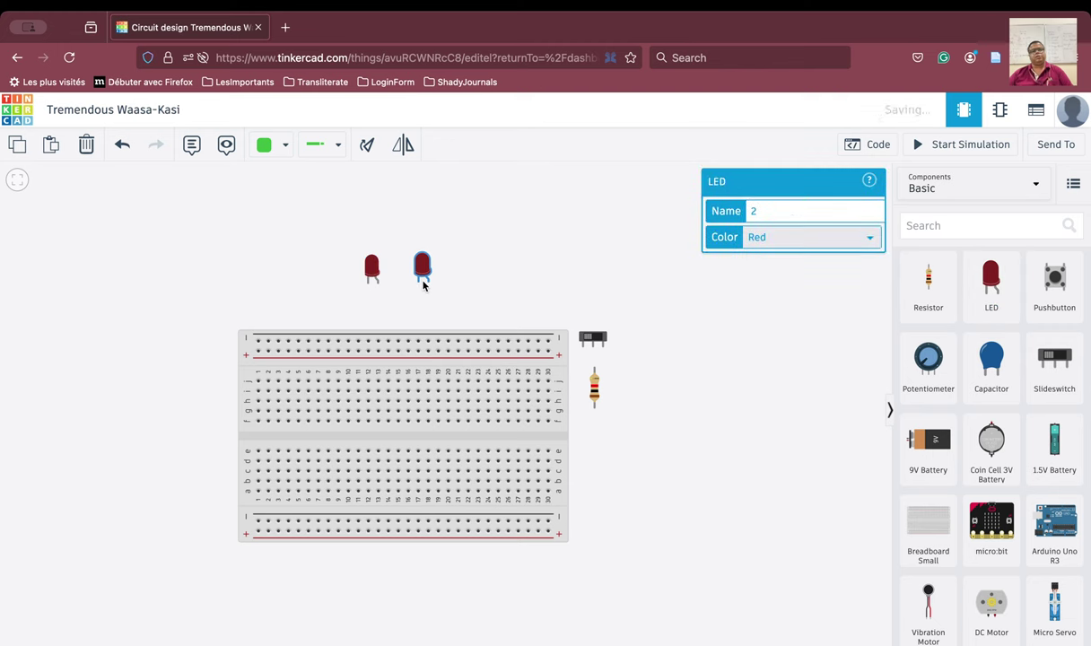
left_click_drag(990, 462, 655, 437)
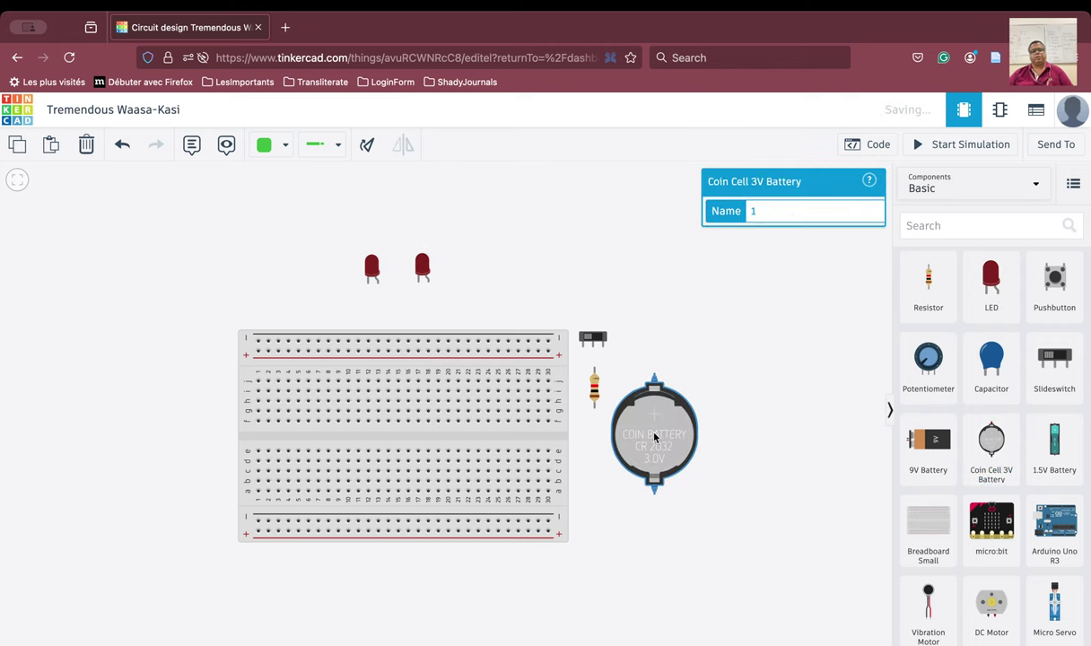
left_click(16, 183)
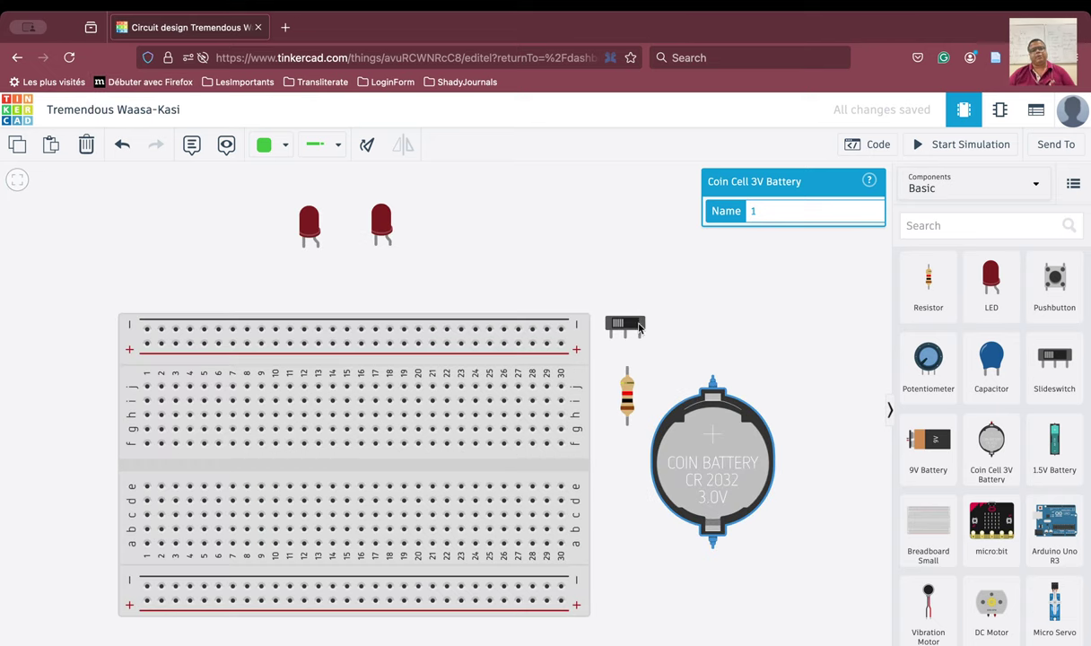
Step: Plug LED 2 into row j of the breadboard with its legs in columns 18 and 19
left_click(382, 222)
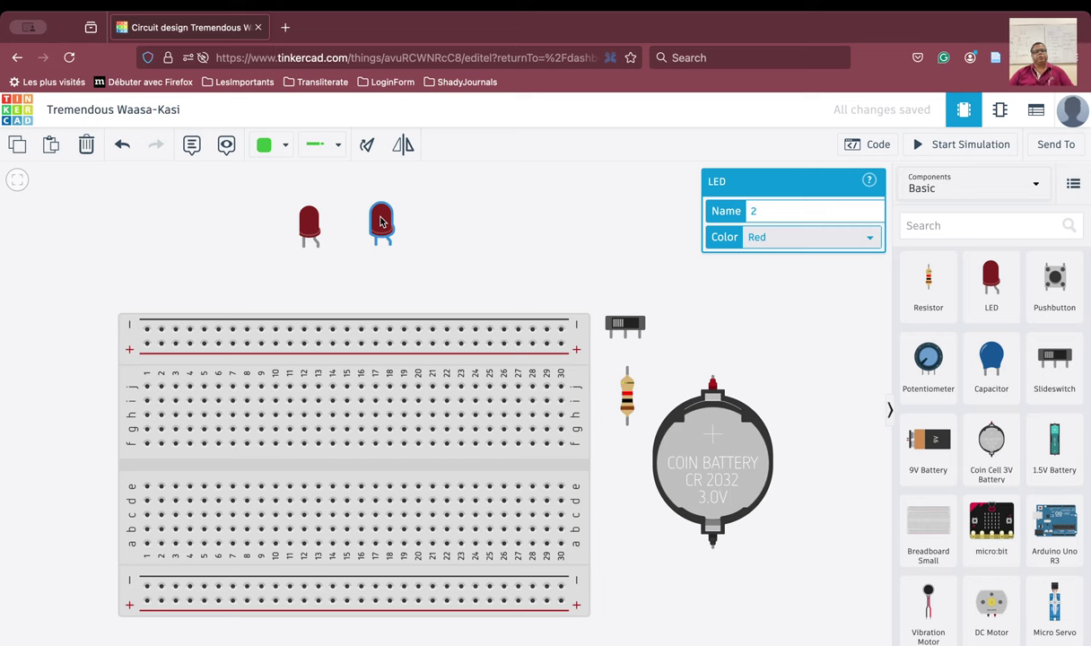
left_click_drag(382, 223, 395, 307)
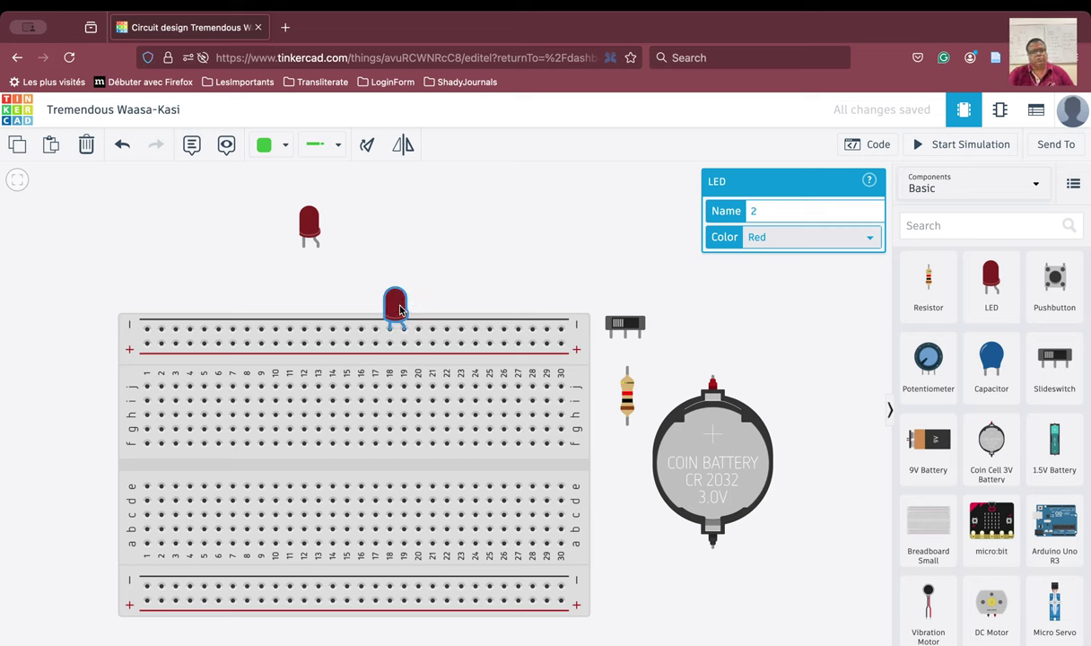
left_click_drag(400, 310, 400, 363)
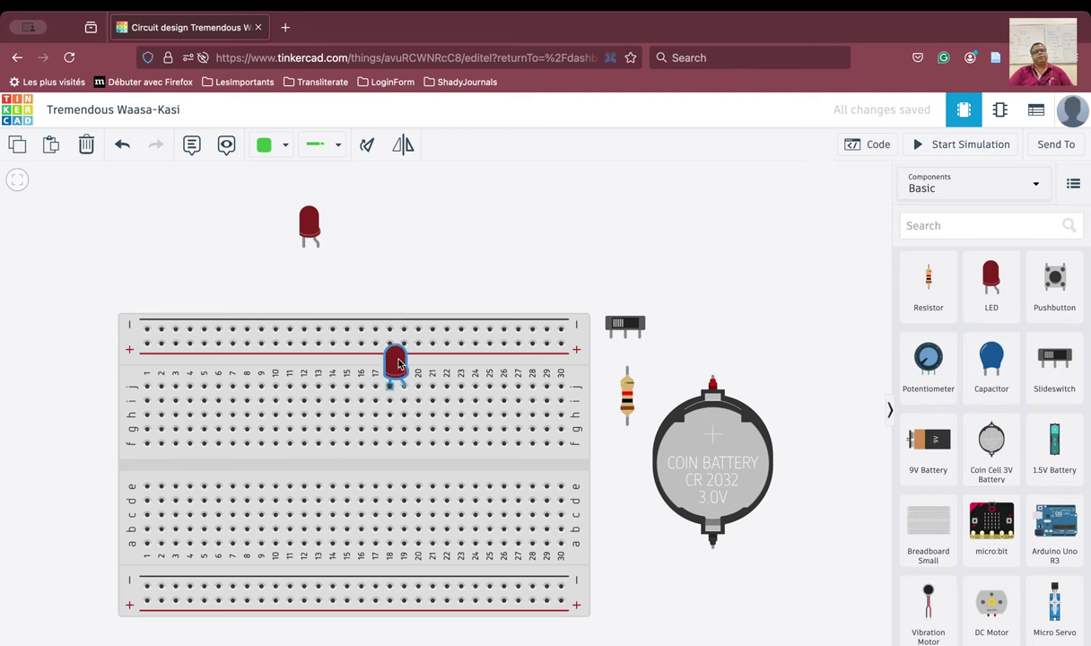
left_click(416, 475)
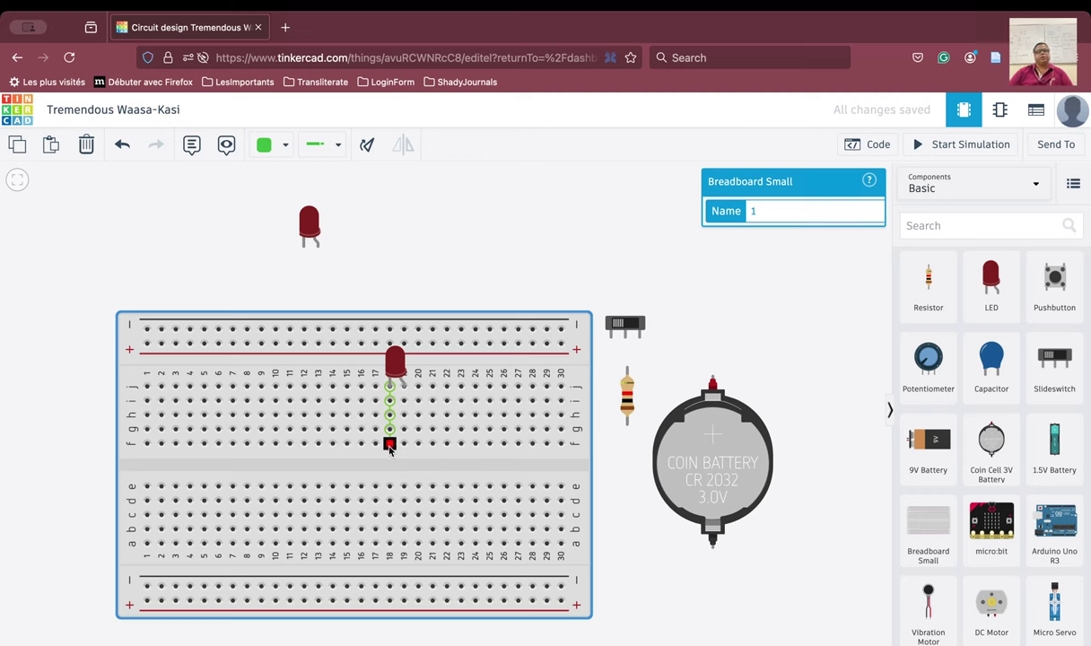
Step: Plug LED 1 into row j with its legs in columns 6 and 7, and mirror it
left_click(308, 223)
left_click_drag(308, 223, 223, 361)
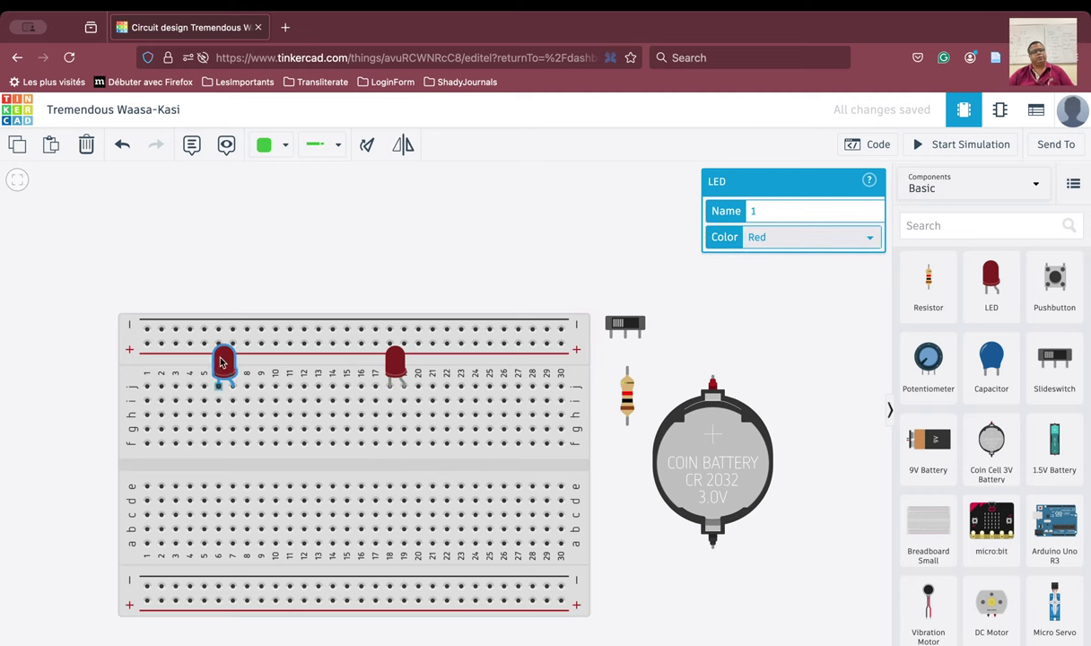
left_click(274, 377)
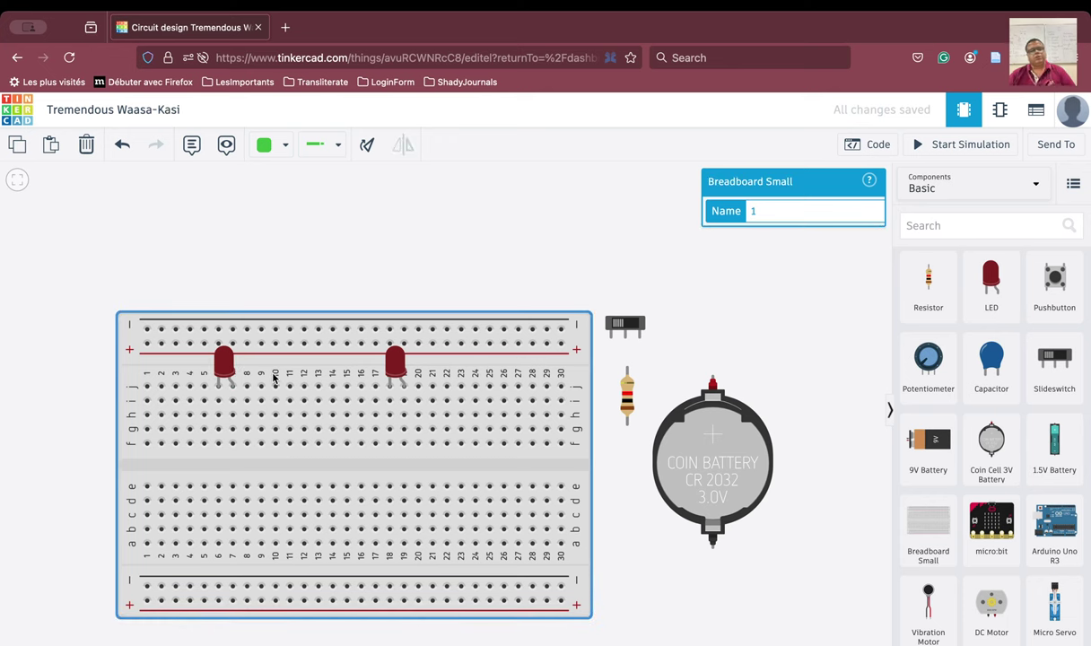
left_click(224, 361)
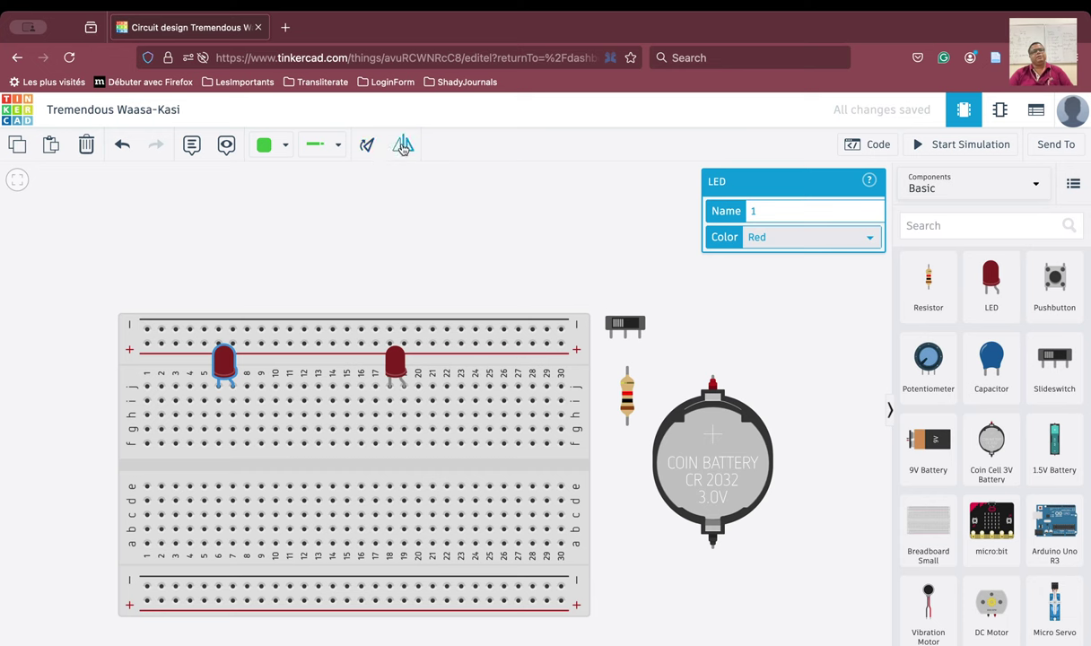
left_click(369, 151)
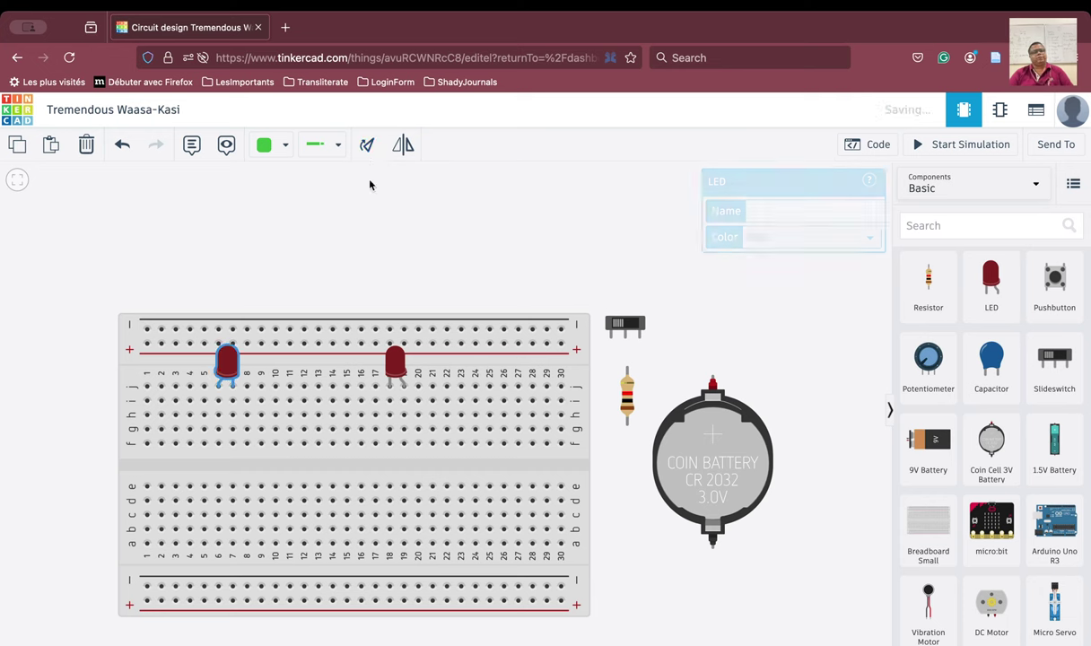
left_click(300, 368)
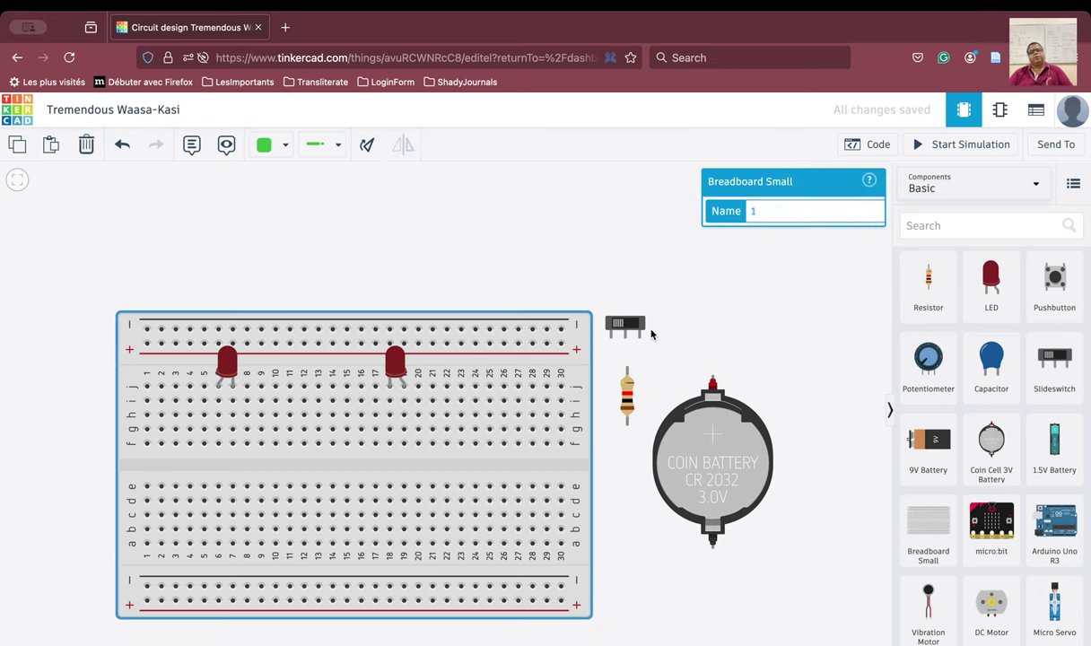
Step: Plug the slideswitch into row j between the two LEDs, with its terminals in columns 12 to 14
left_click_drag(627, 327, 332, 314)
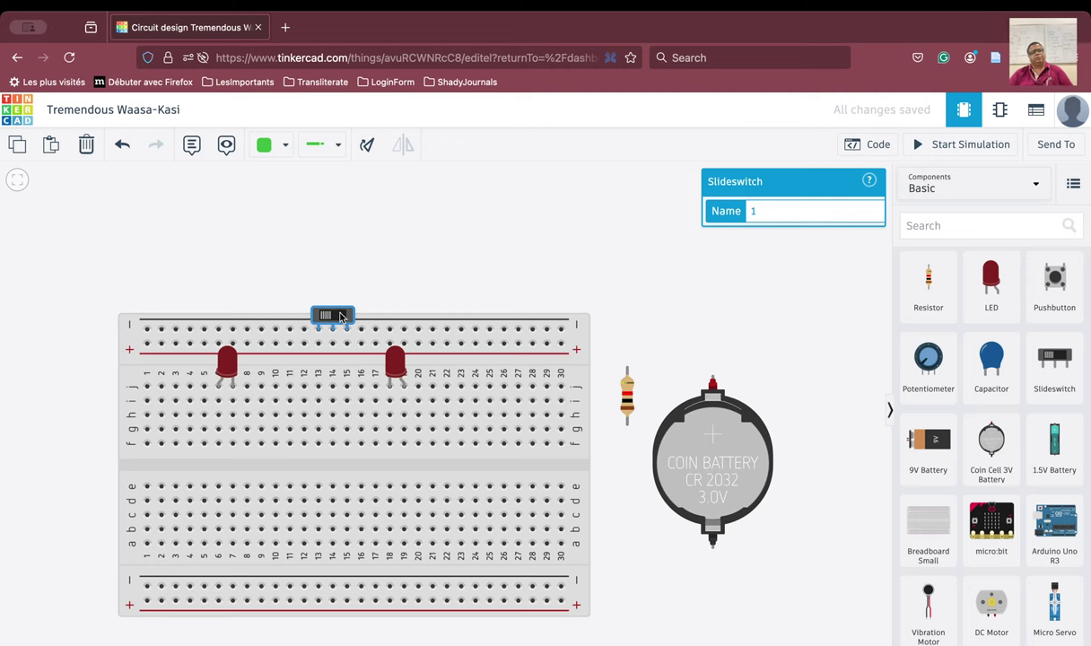
left_click_drag(340, 316, 327, 373)
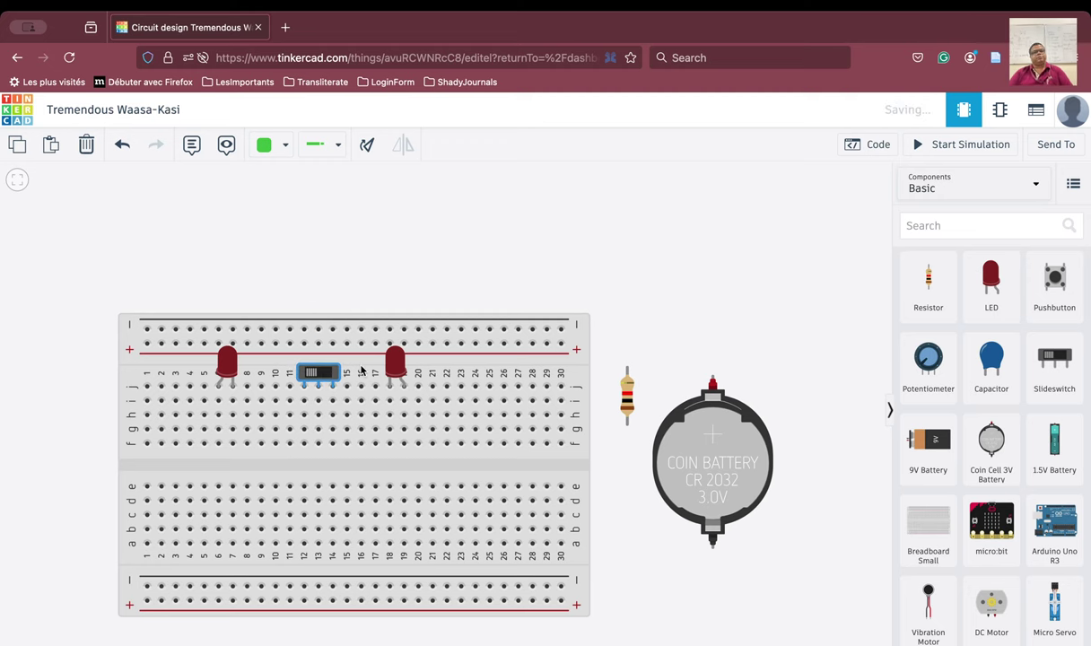
left_click(361, 369)
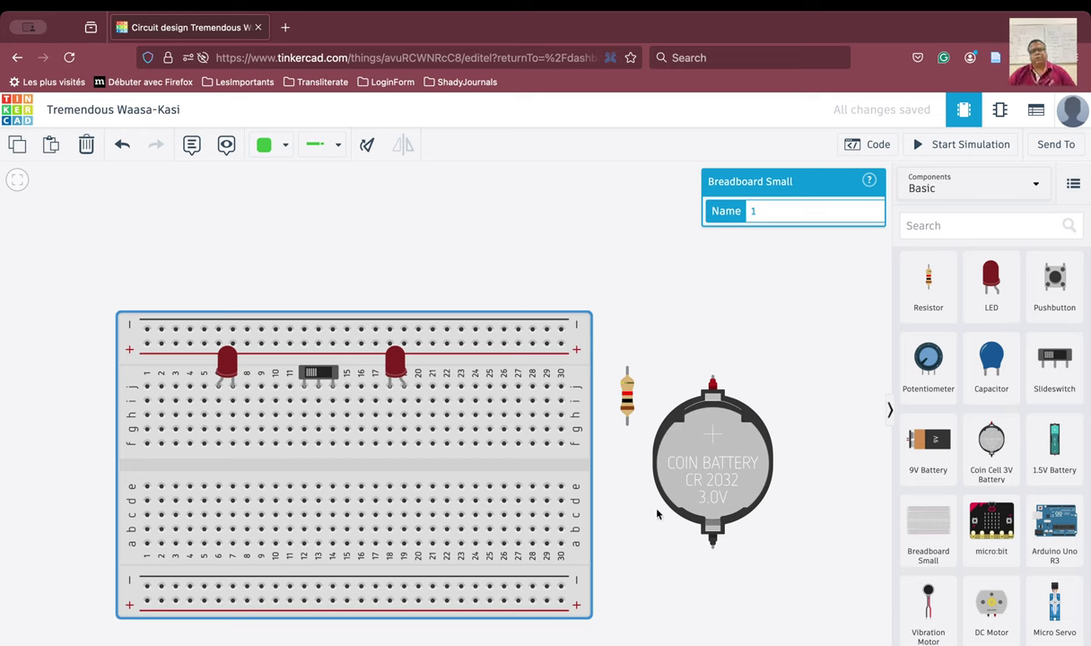
Step: Wire the coin cell's positive terminal to the breadboard's upper positive rail at column 30
left_click(712, 378)
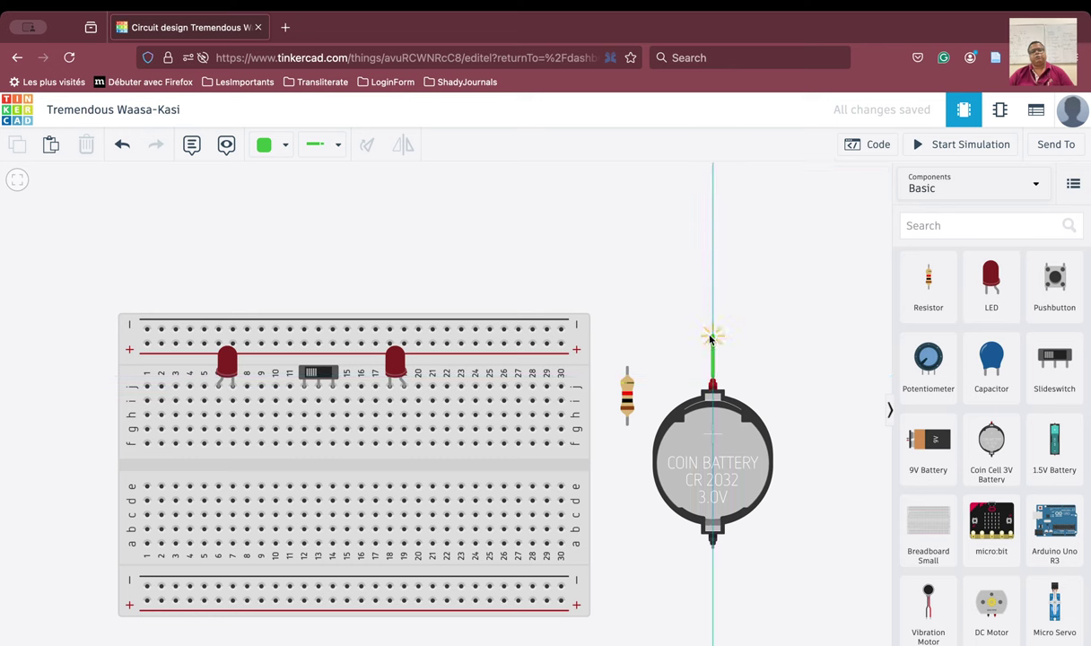
left_click(711, 344)
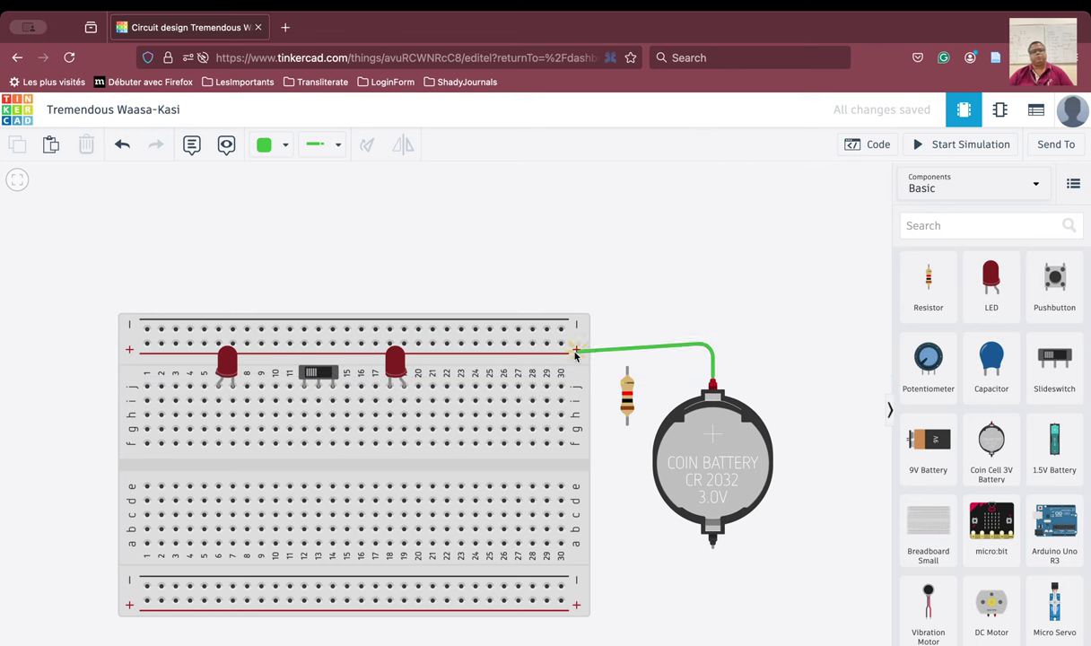
left_click(559, 344)
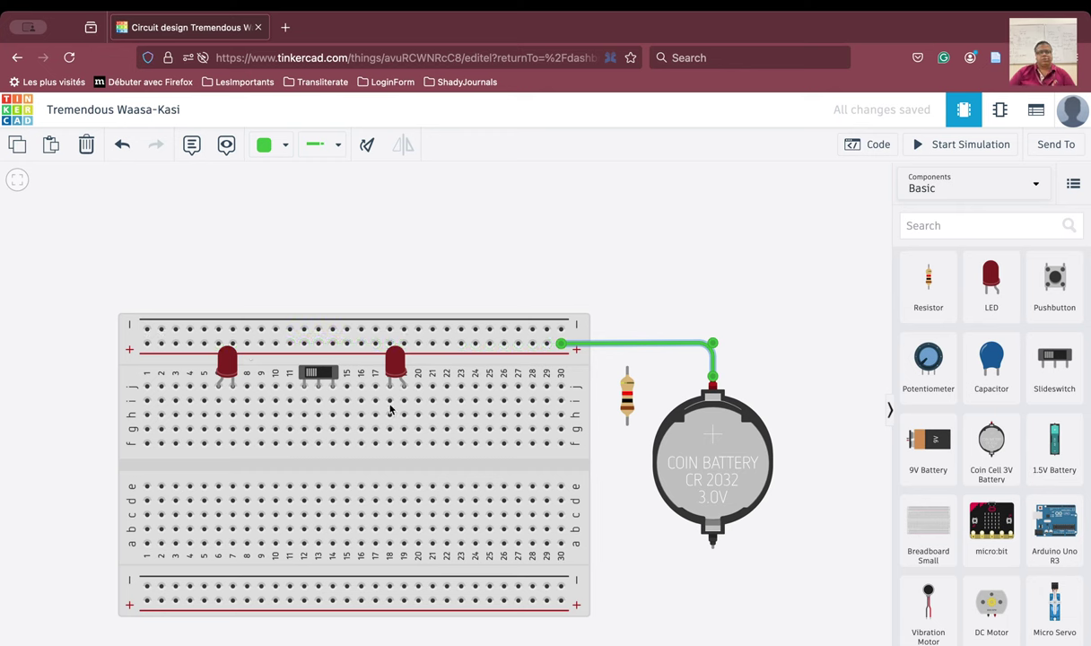
Step: Wire the coin cell's negative terminal to the breadboard's lower negative rail at column 30 and straighten the wire's bend
left_click(711, 554)
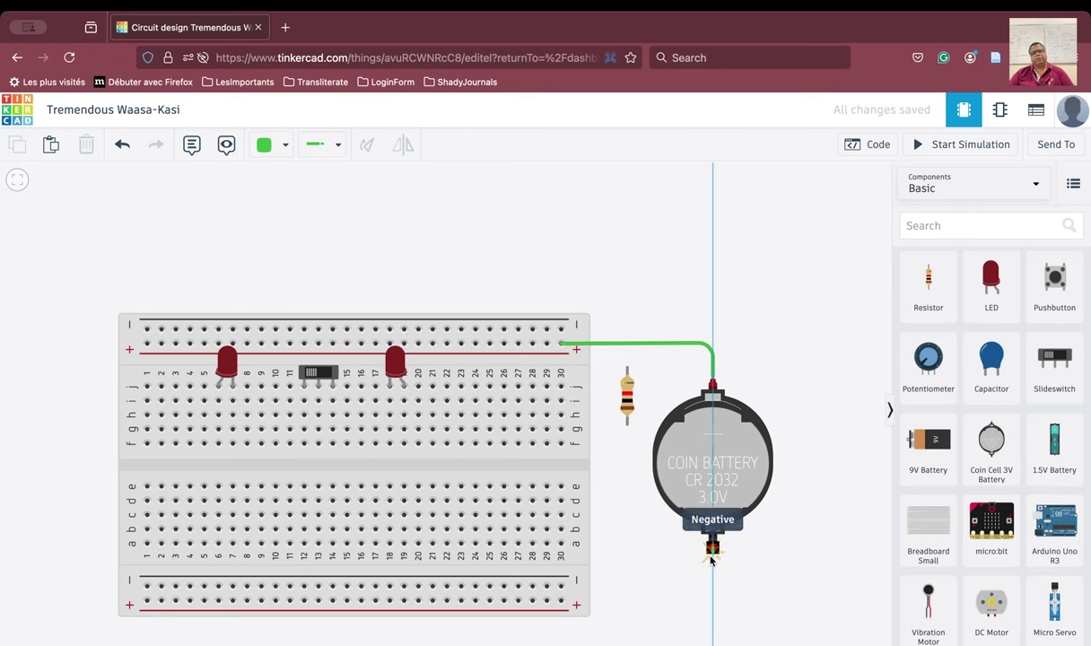
left_click(714, 590)
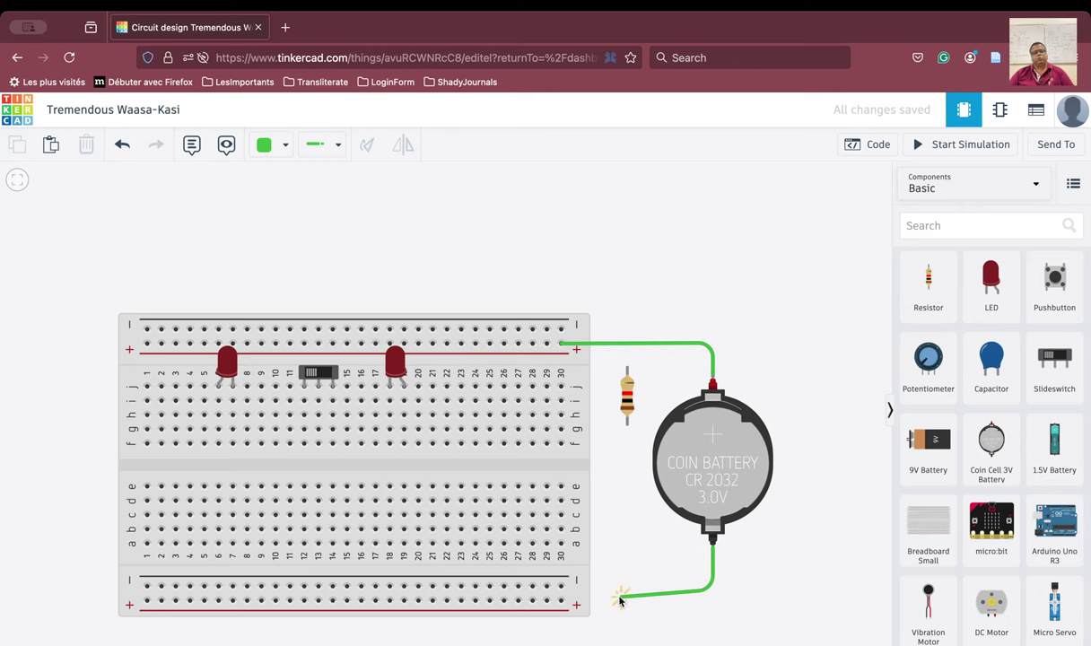
left_click(562, 587)
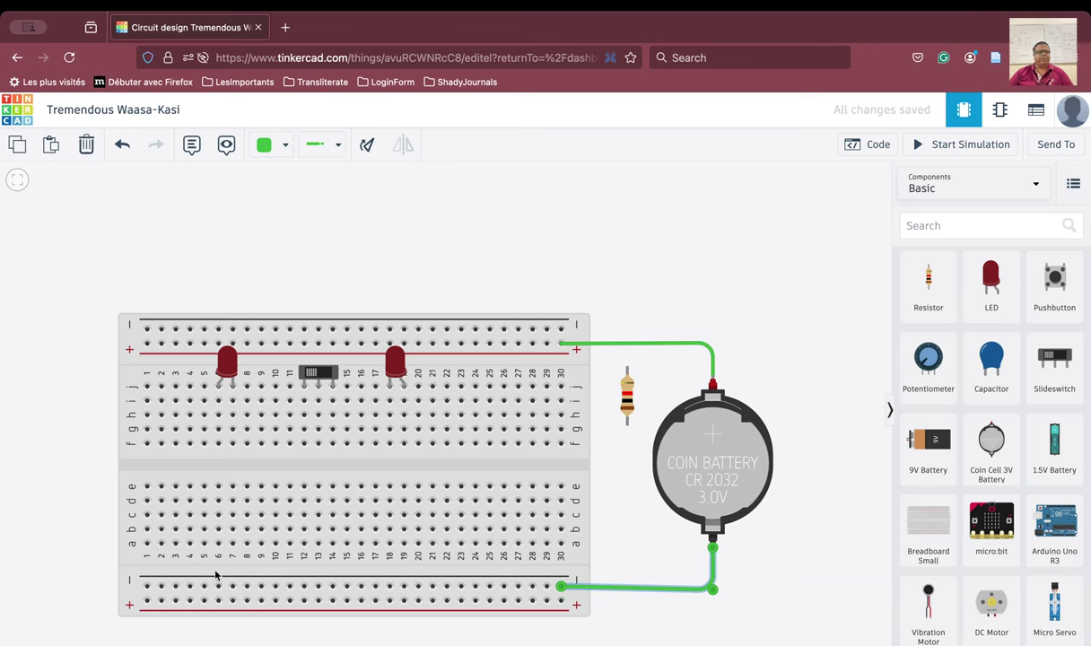
left_click_drag(714, 590, 714, 589)
left_click(735, 609)
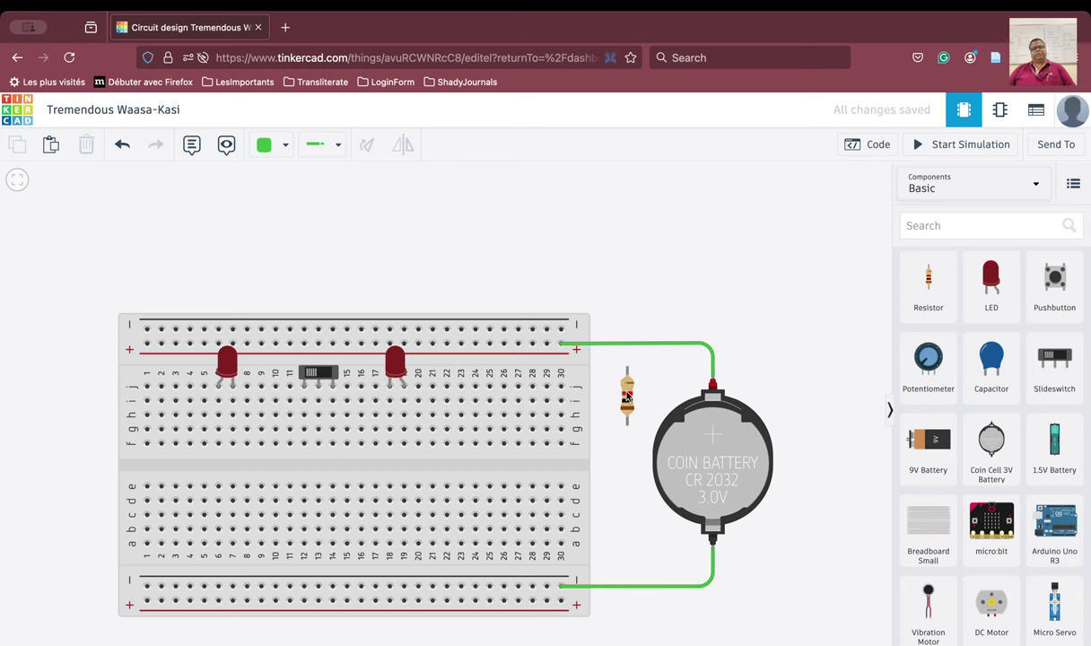
Step: Place the resistor vertically across the breadboard's centre gap in column 13, from row f to row d
left_click_drag(627, 395, 319, 469)
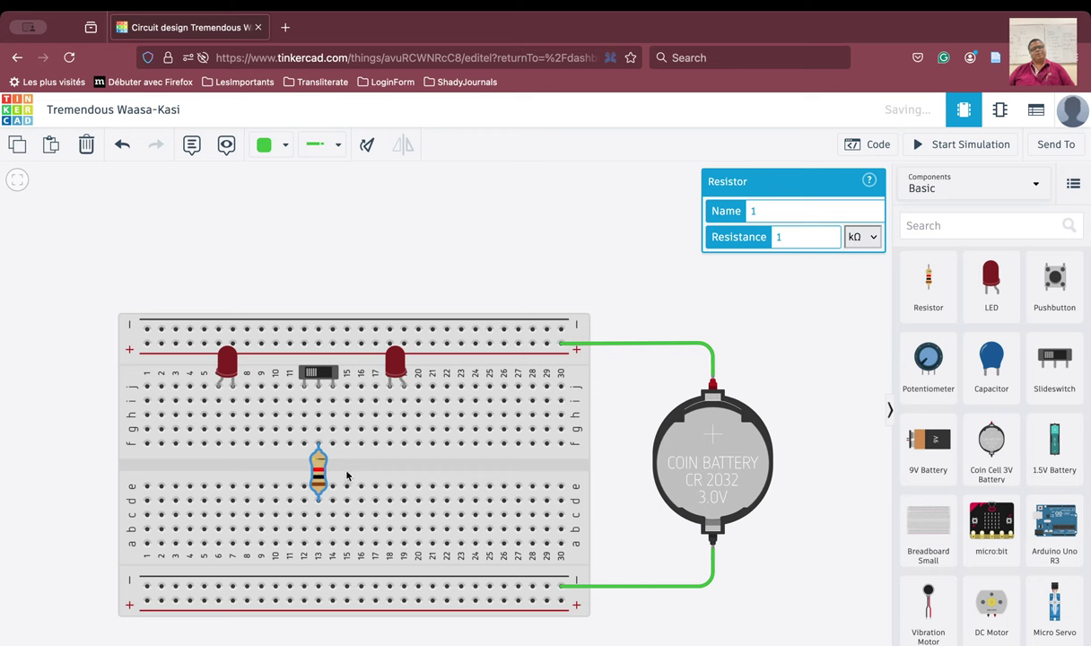
left_click(347, 474)
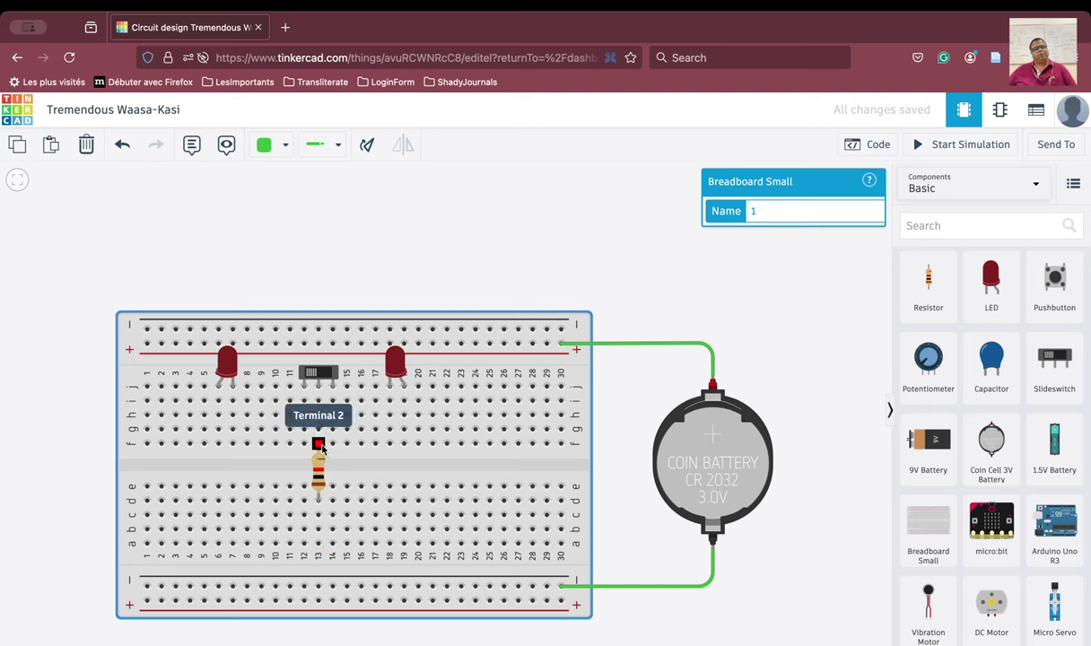
Step: Wire the slideswitch's Terminal 2 to LED 2 along row i, from column 14 to column 18
left_click_drag(320, 446, 333, 401)
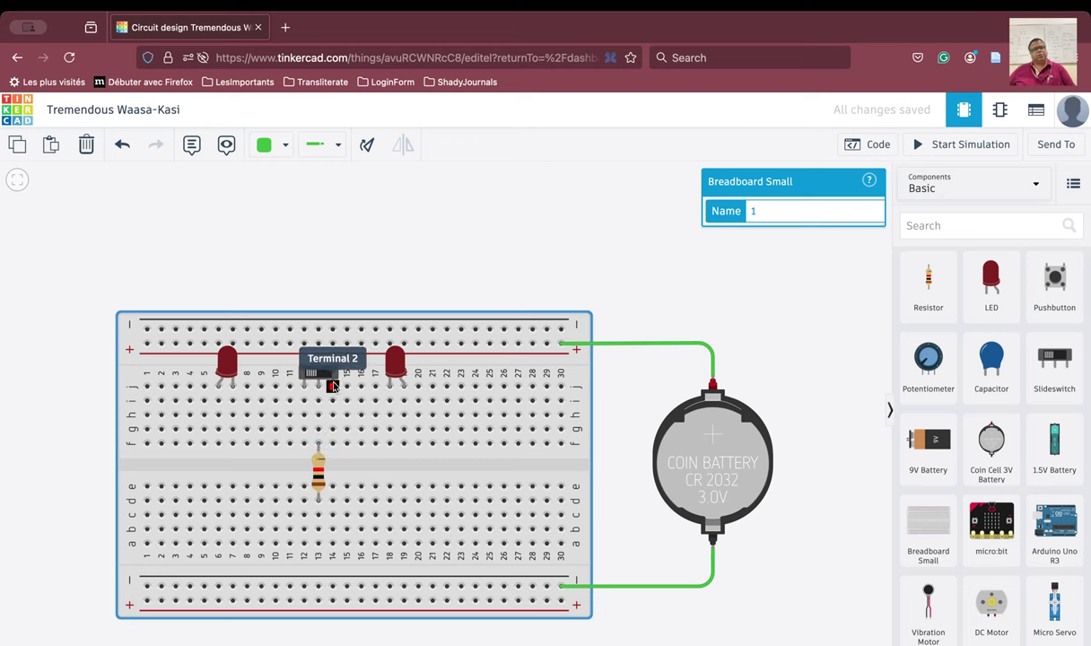
left_click(332, 386)
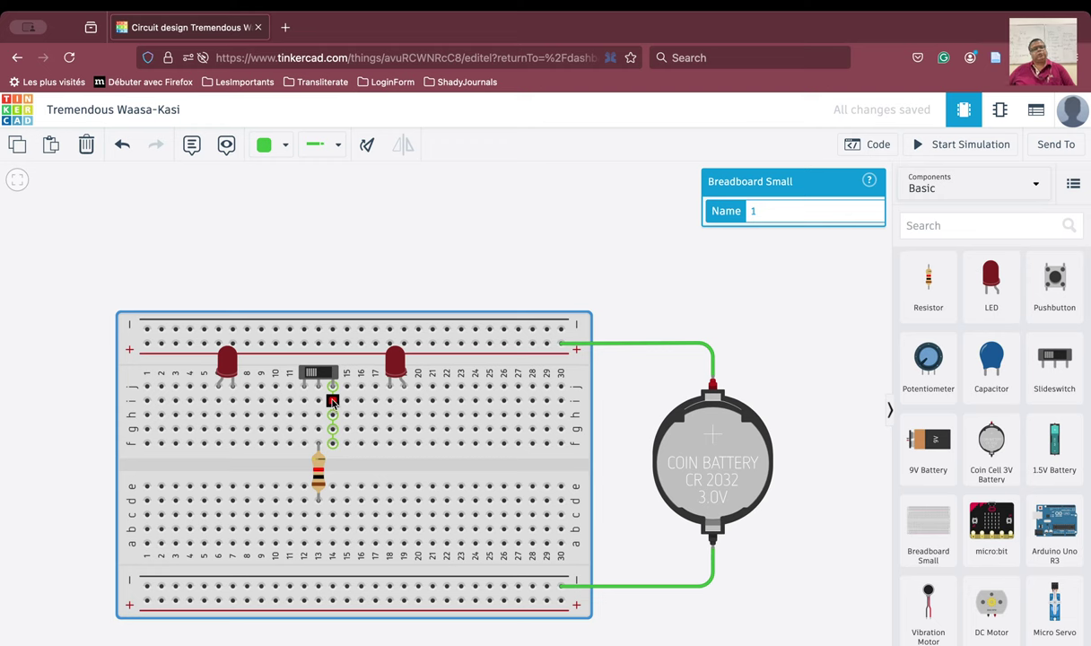
left_click(332, 401)
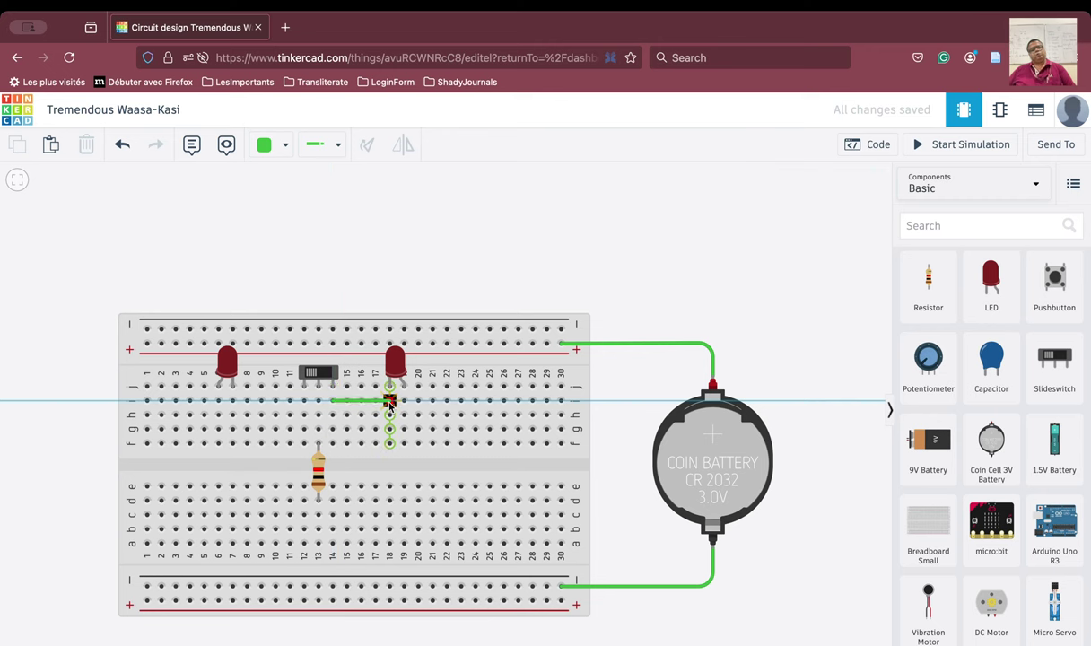
left_click(389, 401)
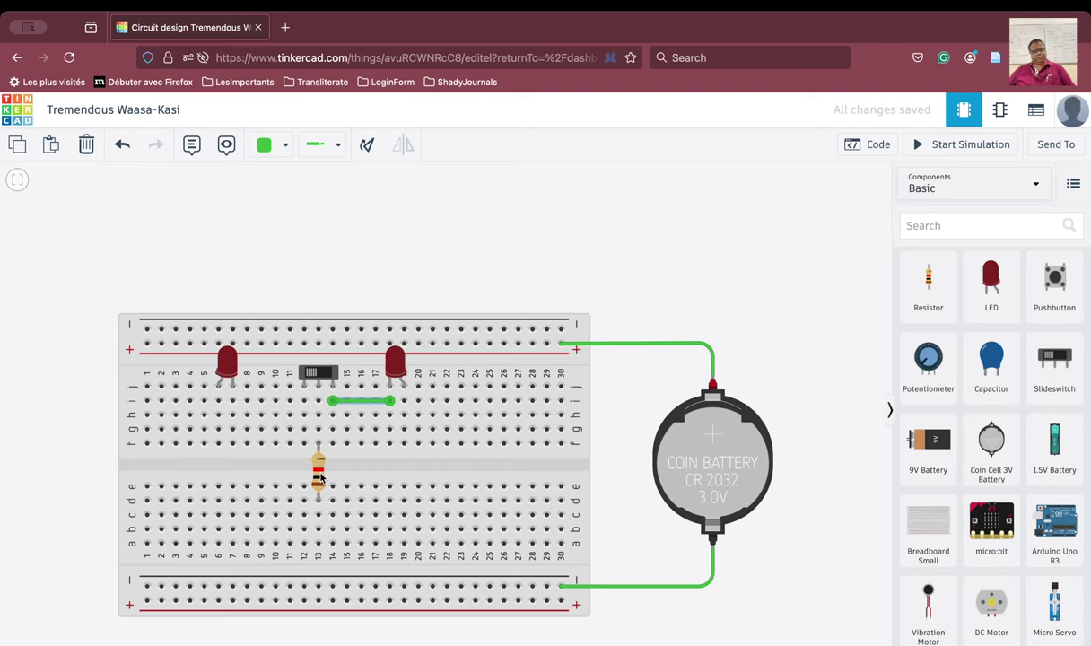
Step: Wire the resistor's lower end from row a of column 13 to the lower negative rail
left_click(318, 544)
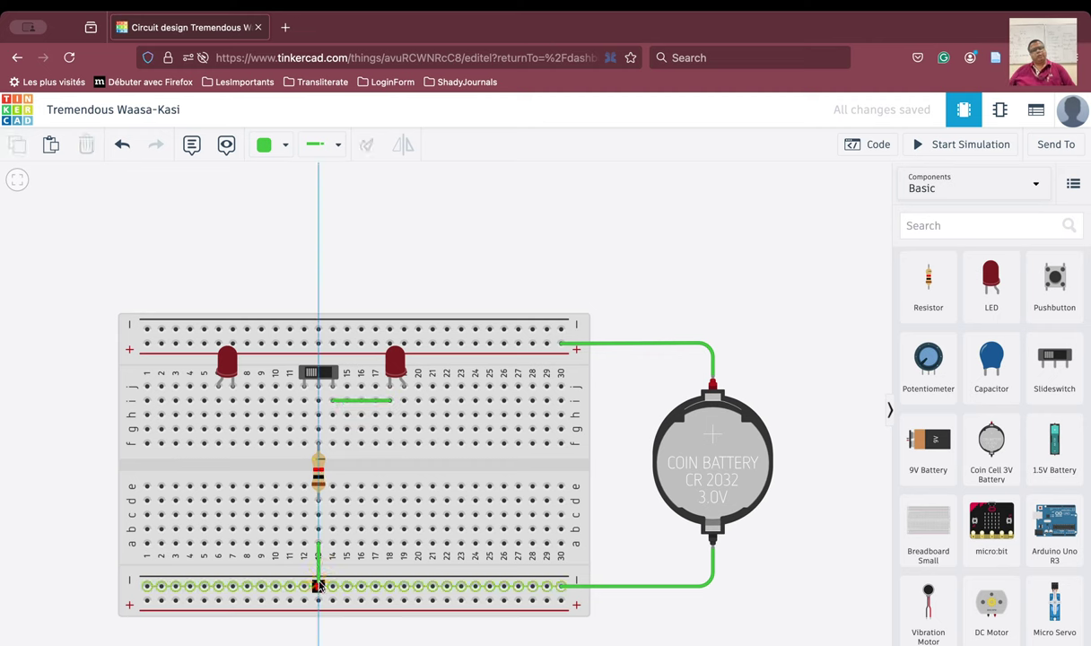
left_click(317, 586)
left_click(344, 567)
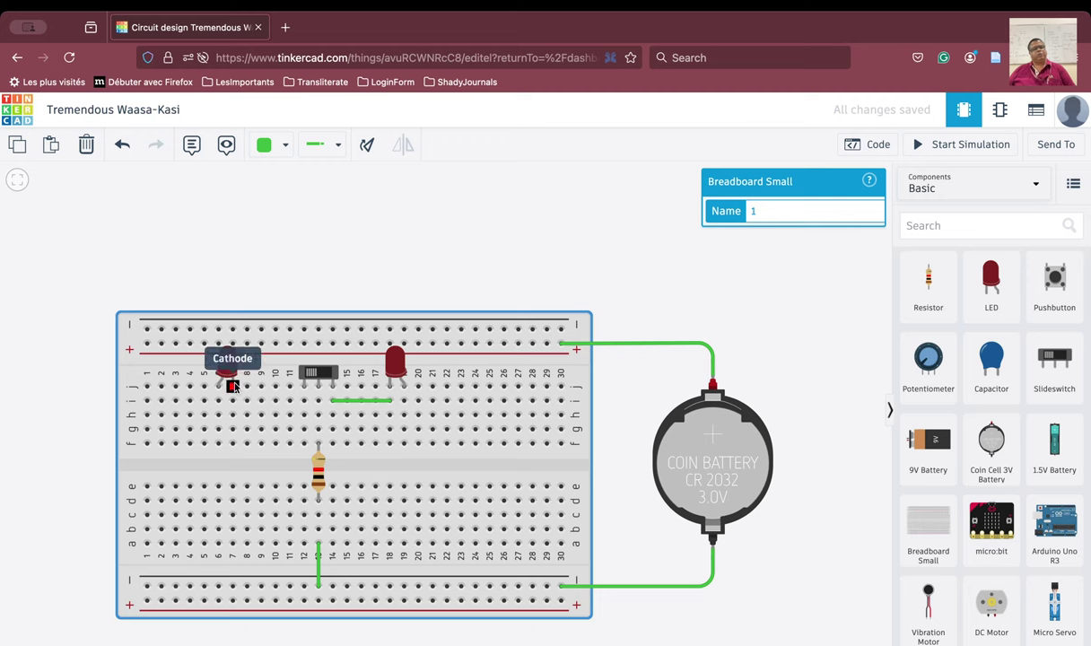
Step: Wire the slideswitch's Terminal 1 to the first LED's cathode along row i, from column 12 to column 7
left_click(304, 401)
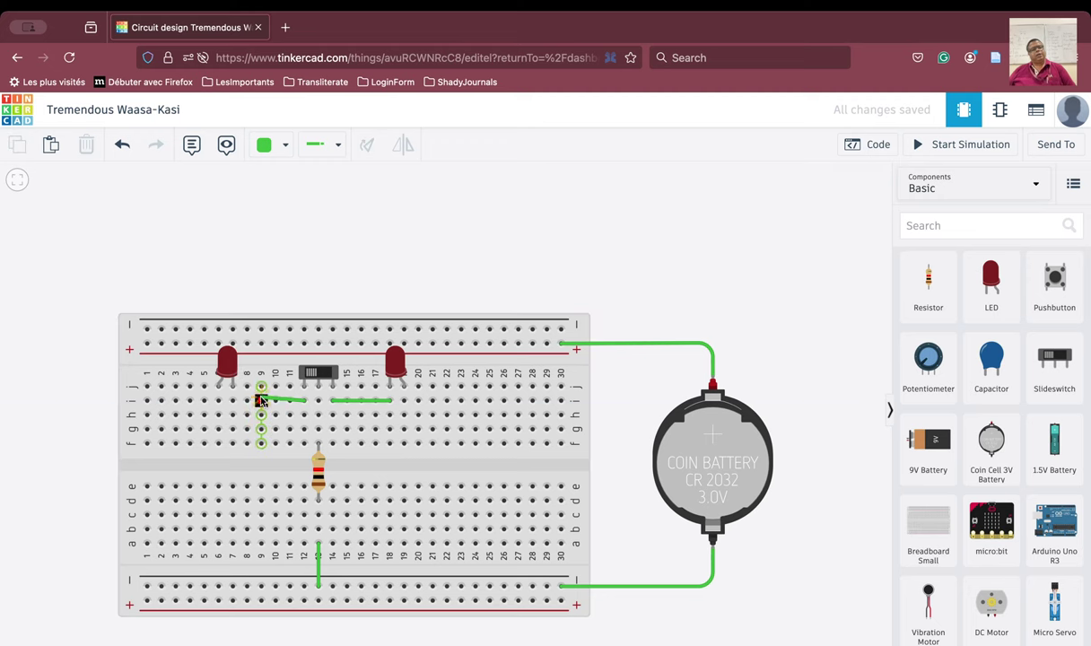
left_click(232, 401)
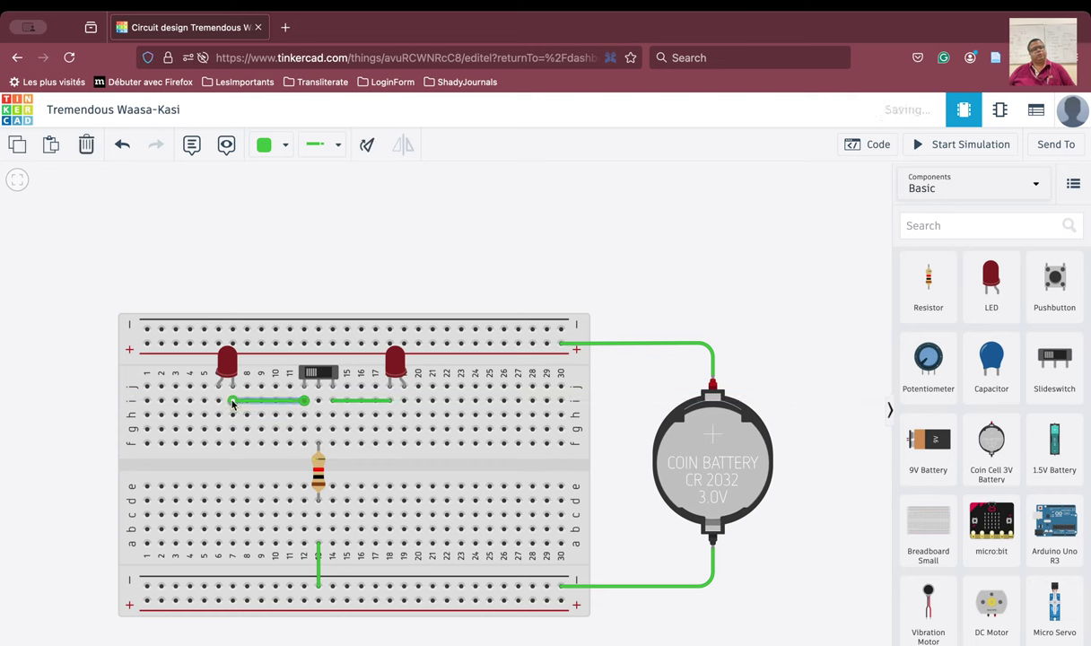
left_click(242, 451)
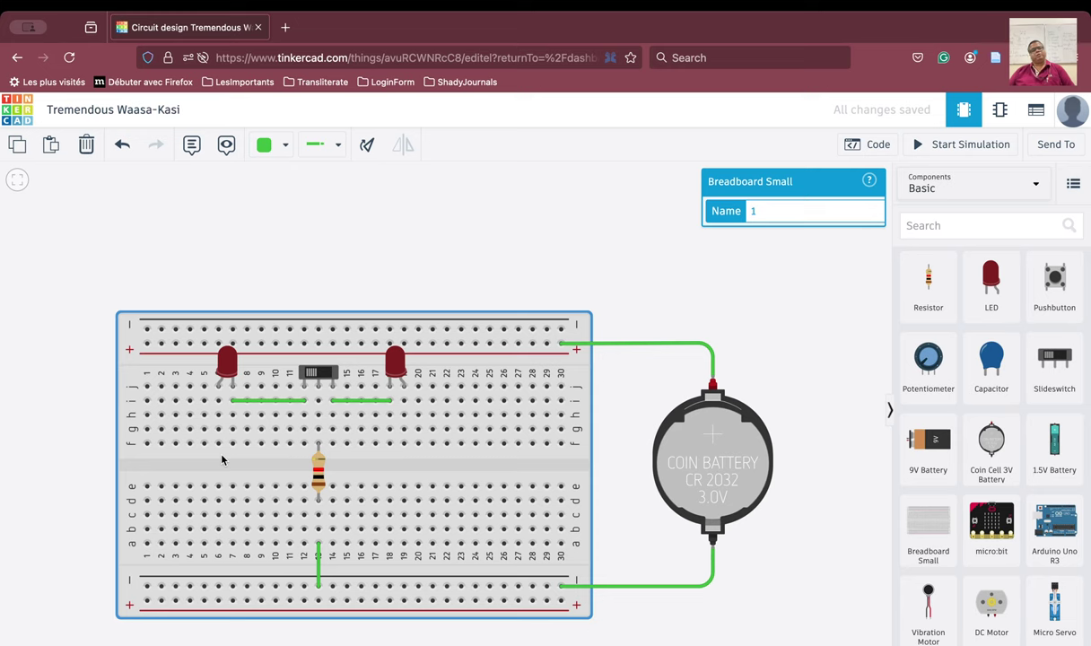
Step: Wire both LED anodes from row i, columns 6 and 19, to the upper positive rail at columns 3 and 23 respectively
left_click(218, 402)
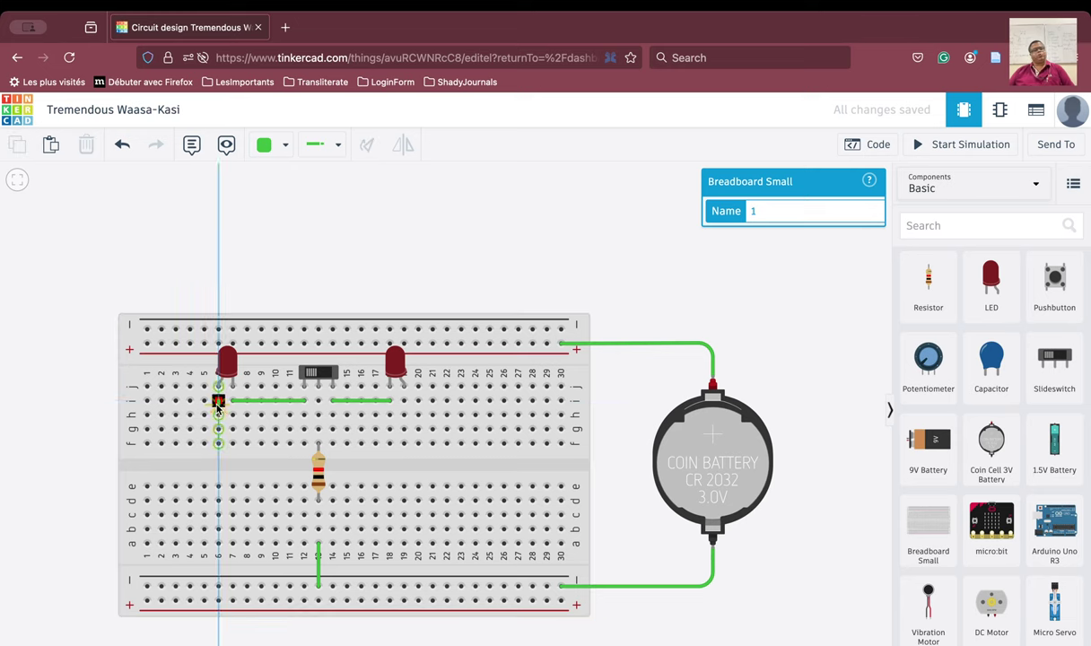
left_click(176, 344)
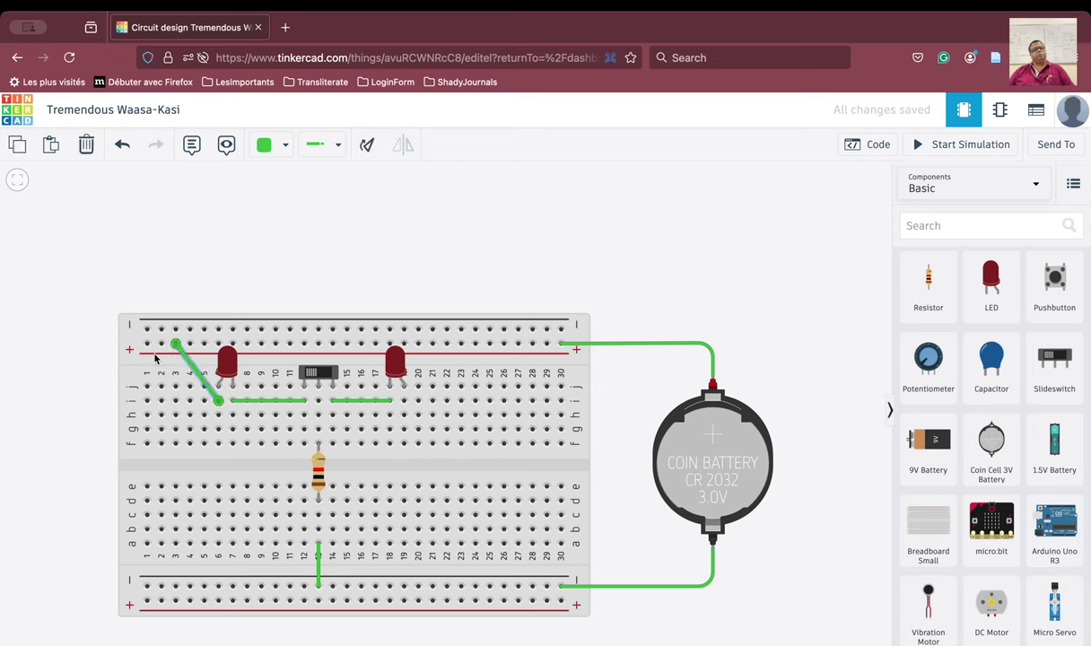
left_click(403, 401)
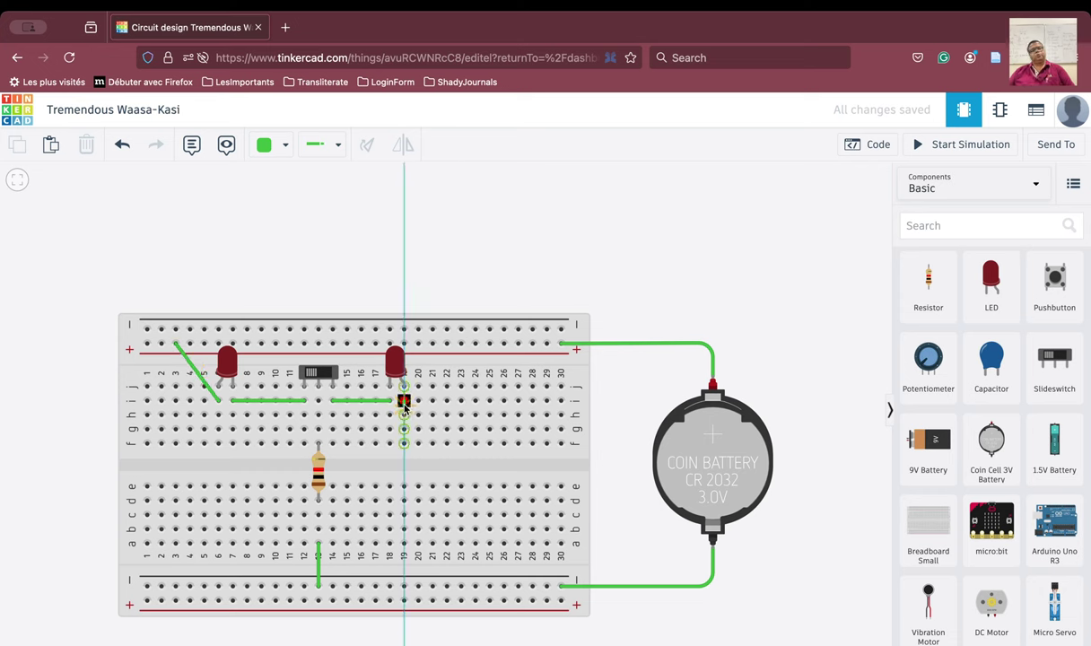
left_click(460, 344)
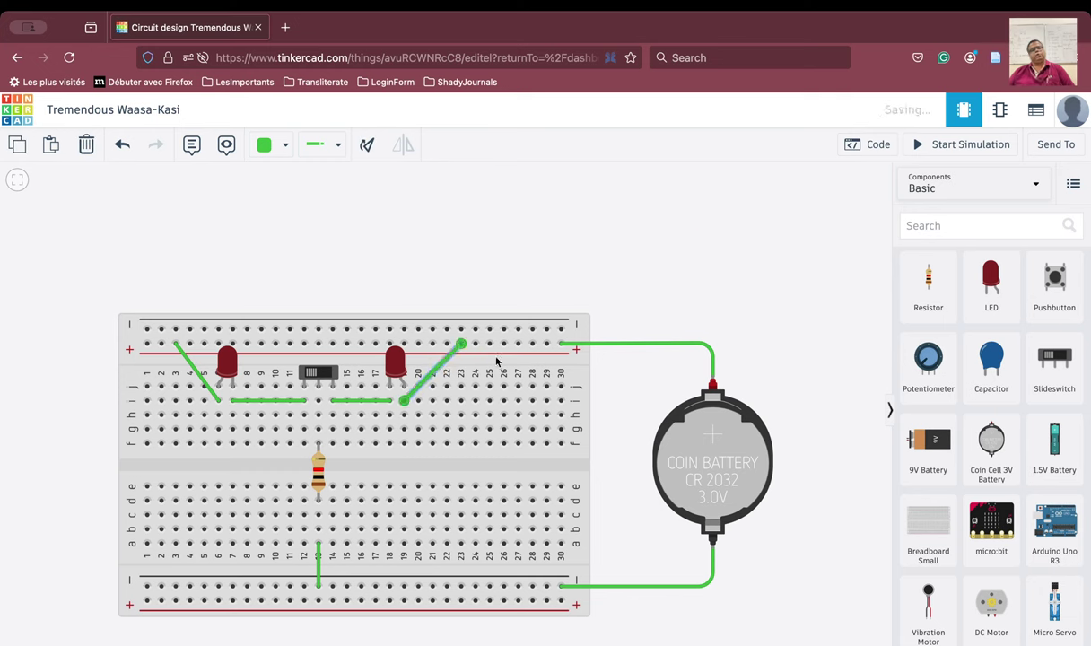
left_click(435, 384)
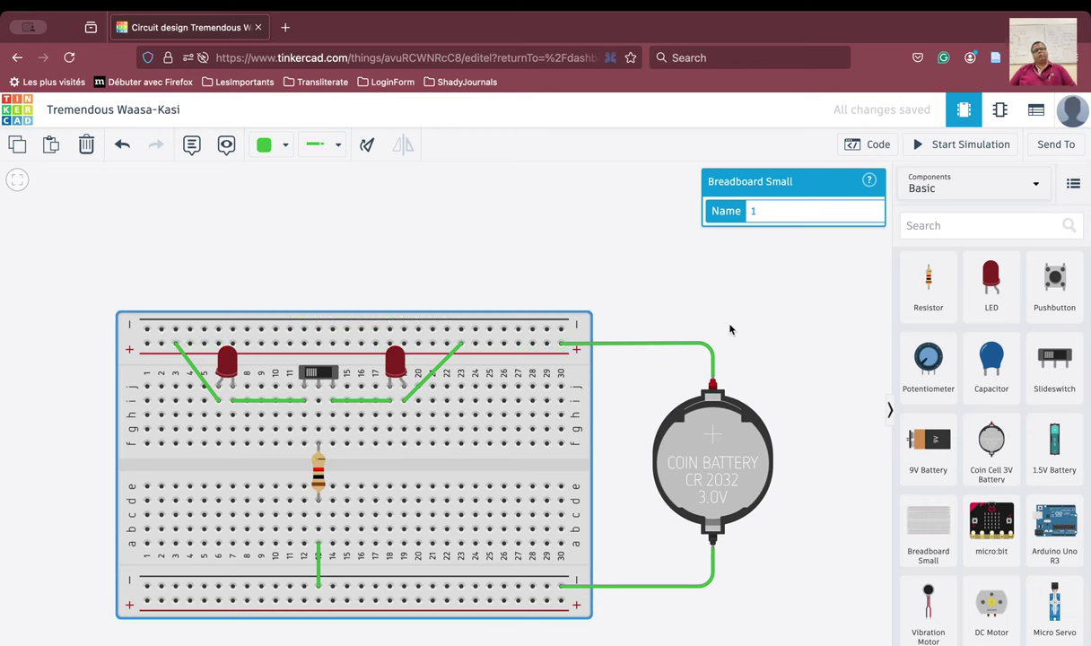
Step: Simulate the circuit, flip the slideswitch back and forth twice to test both LEDs, and stop the simulation
left_click(951, 149)
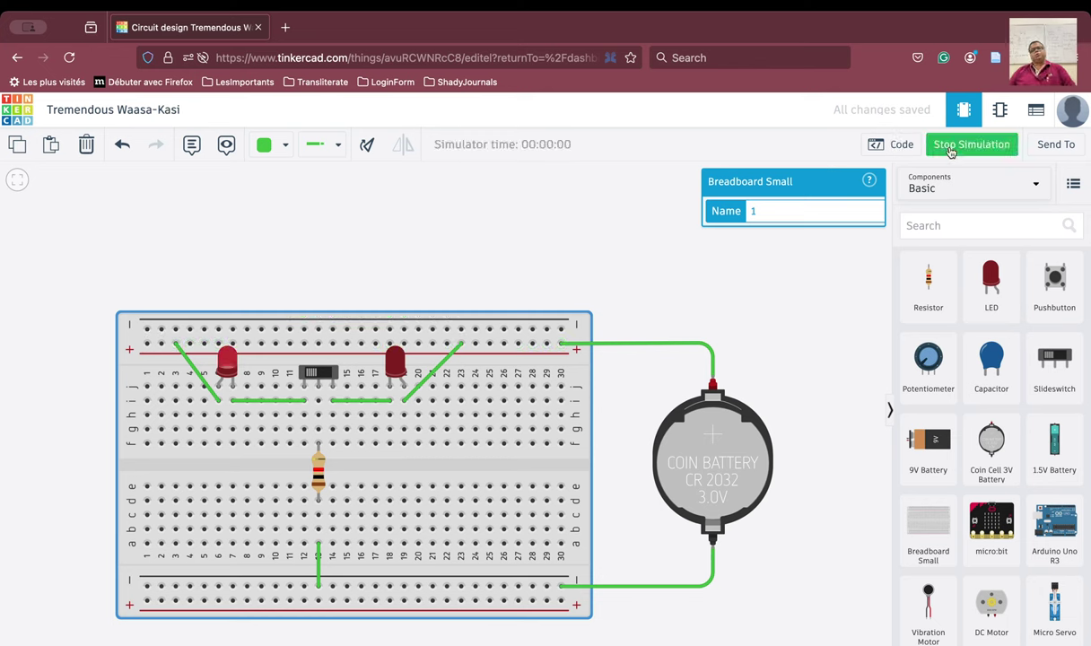
left_click(327, 376)
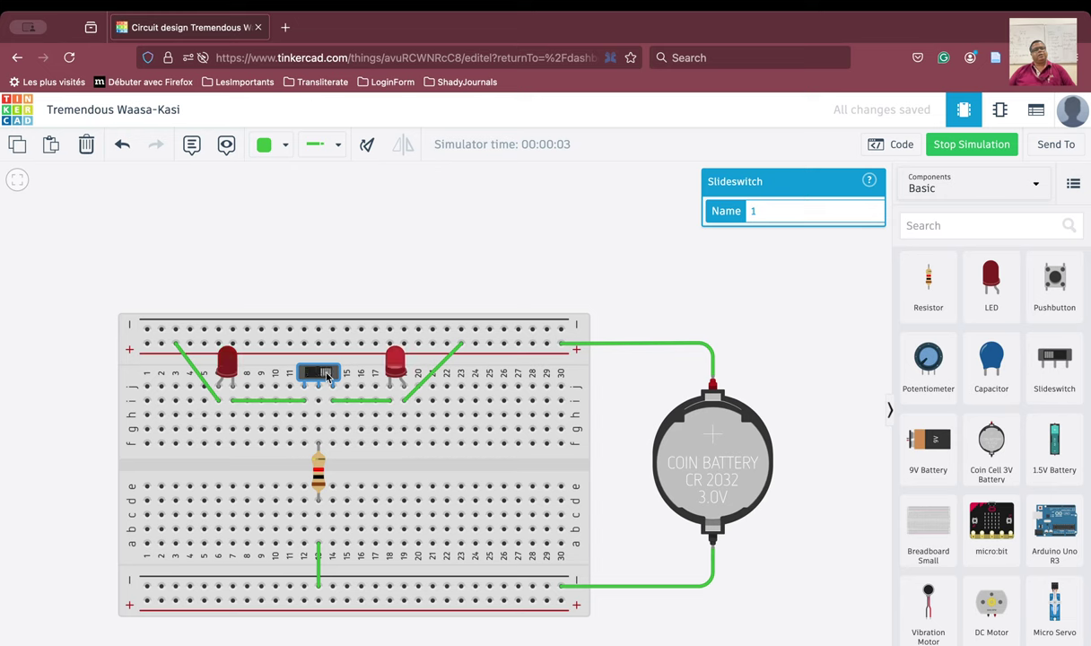
left_click(327, 376)
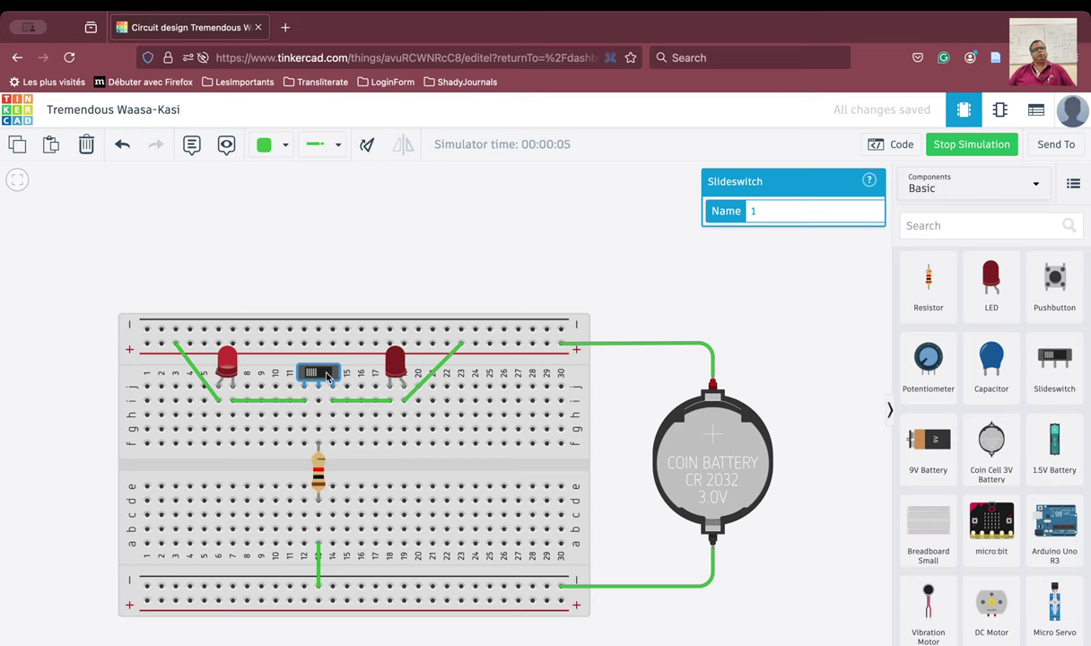
left_click(327, 376)
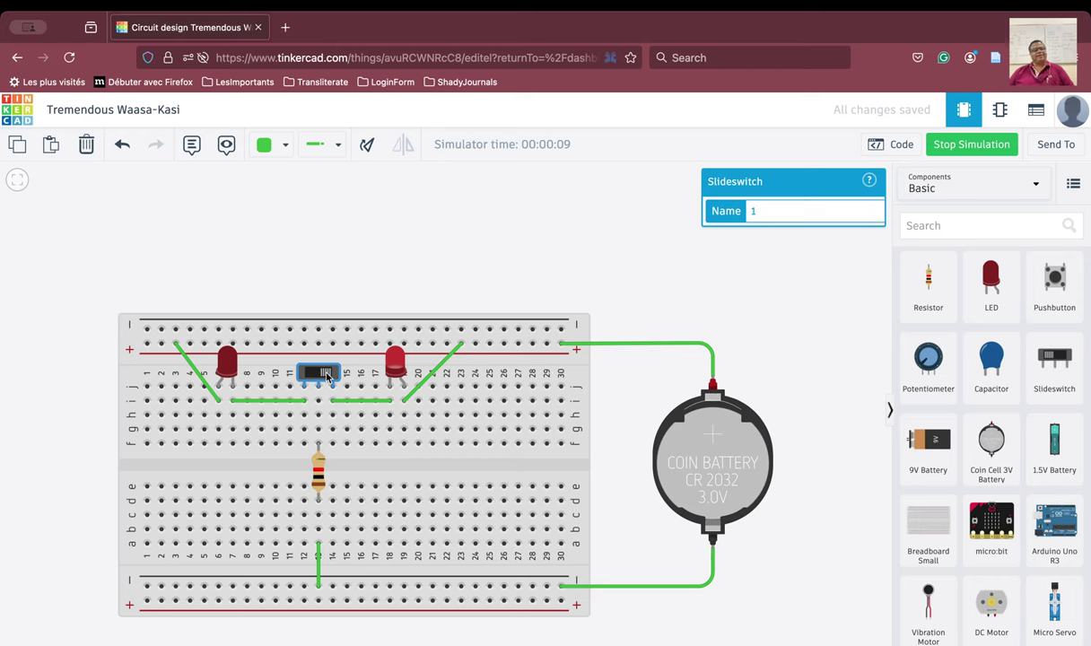
left_click(326, 376)
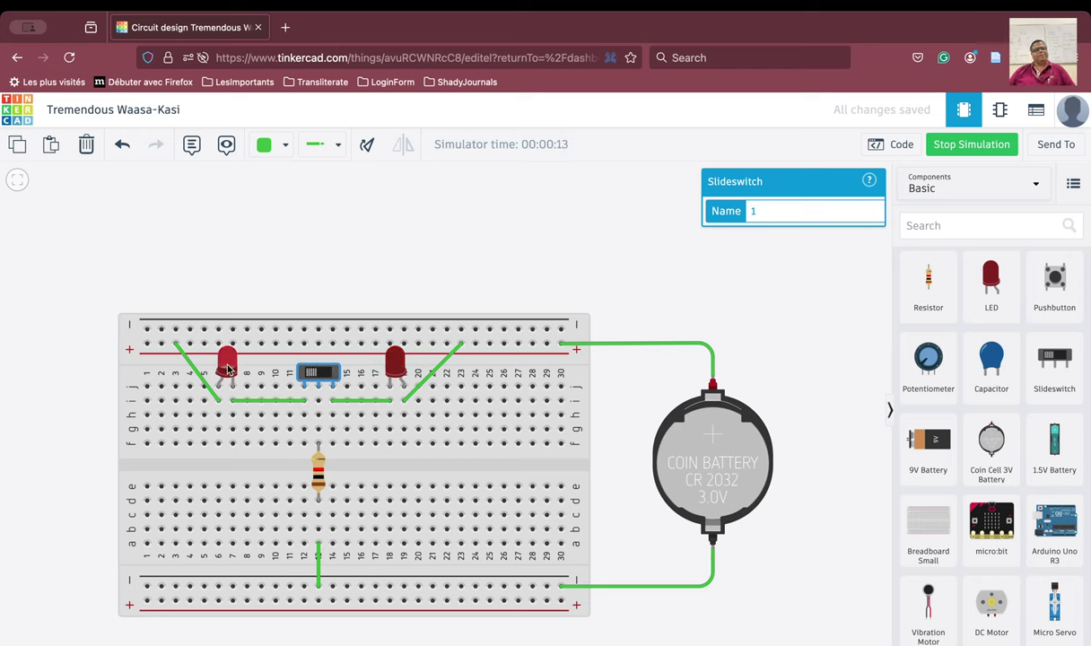
left_click(933, 144)
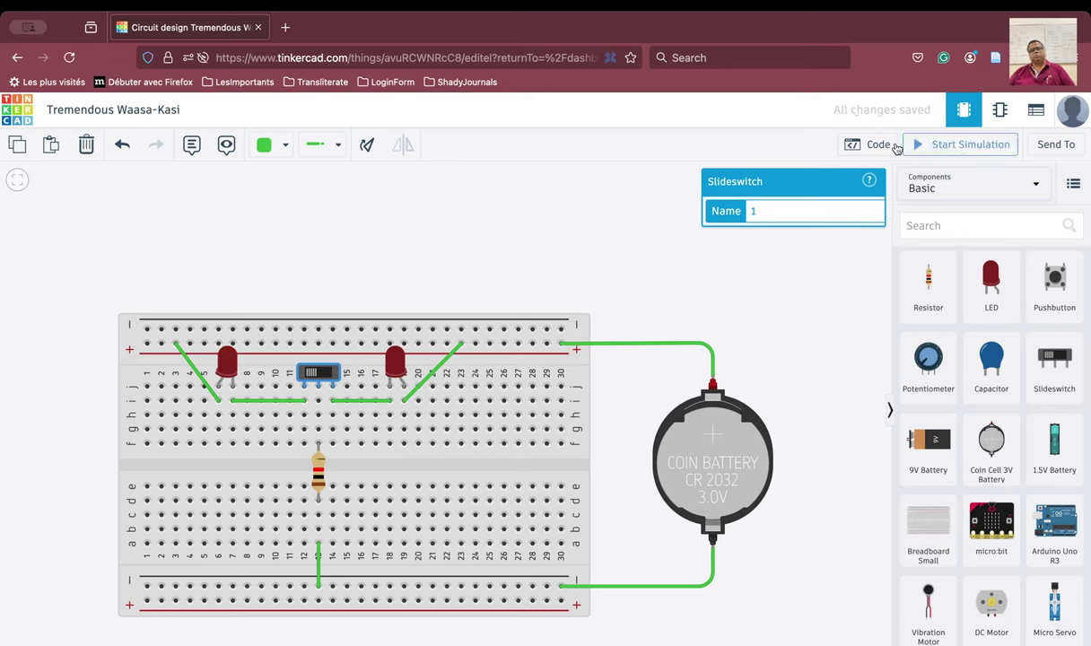
Step: Set the resistance of the resistor in column 13 to 220 Ω
left_click(312, 477)
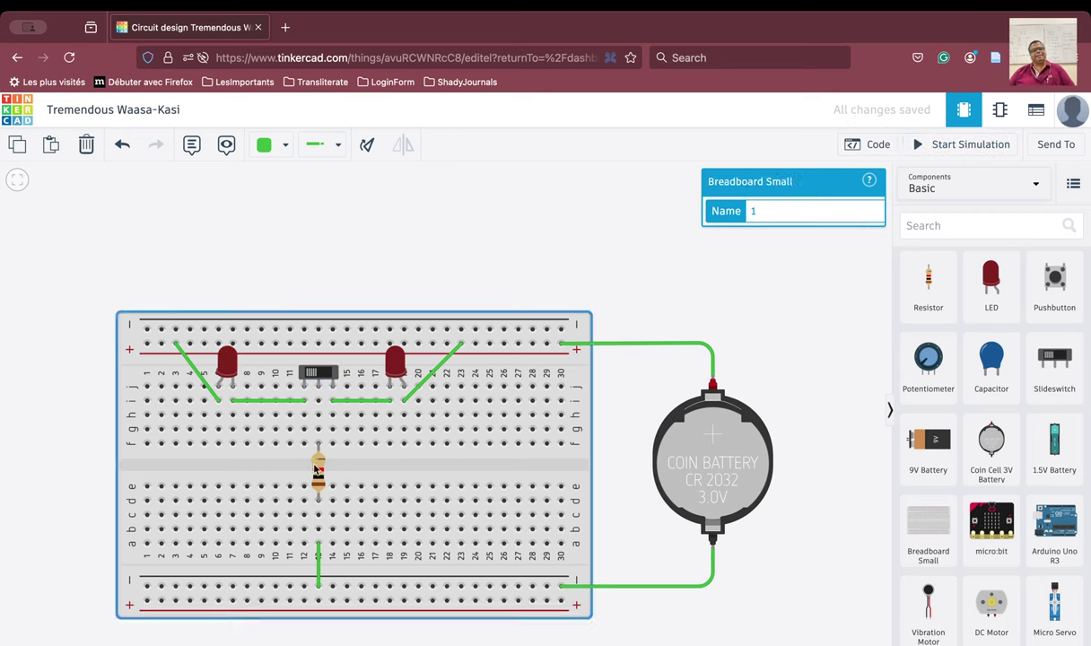
left_click(317, 471)
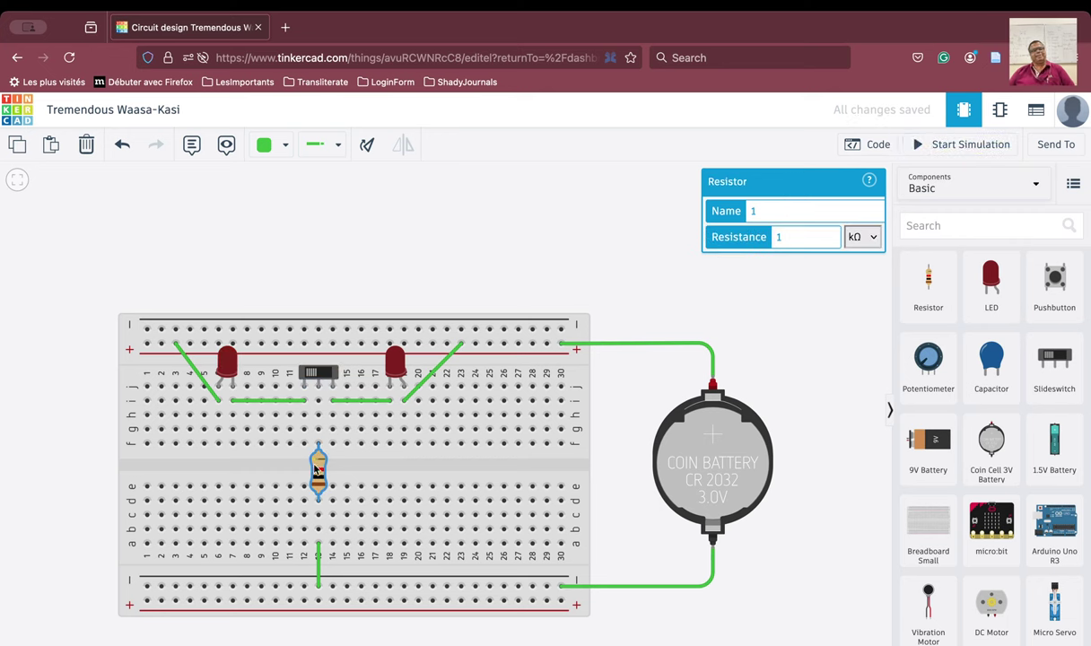
left_click(864, 241)
left_click(832, 215)
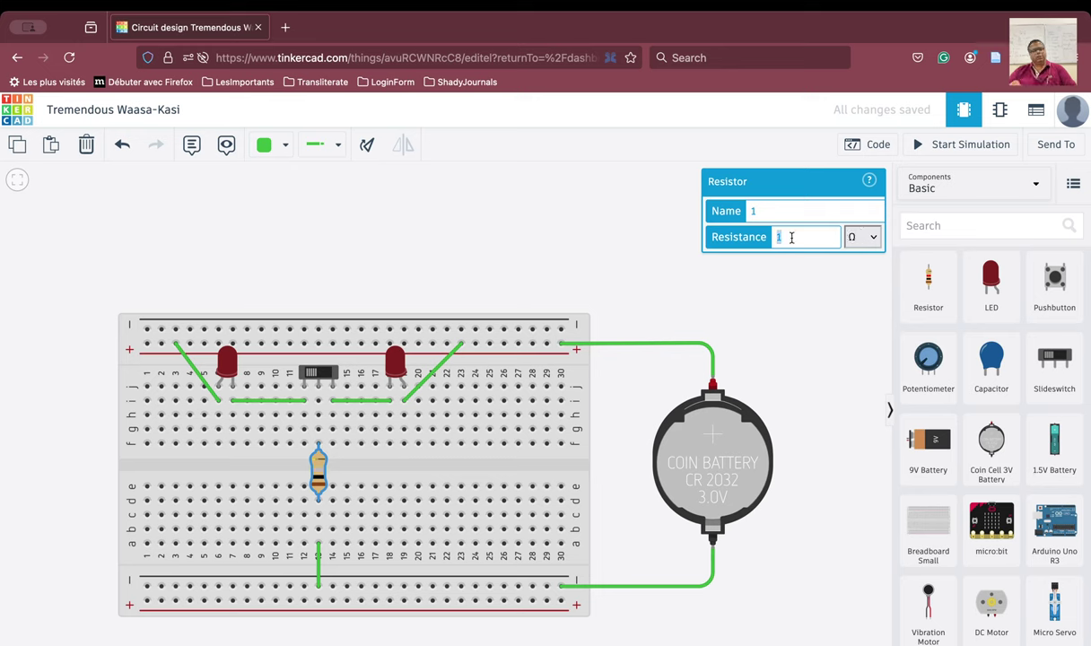
type("220")
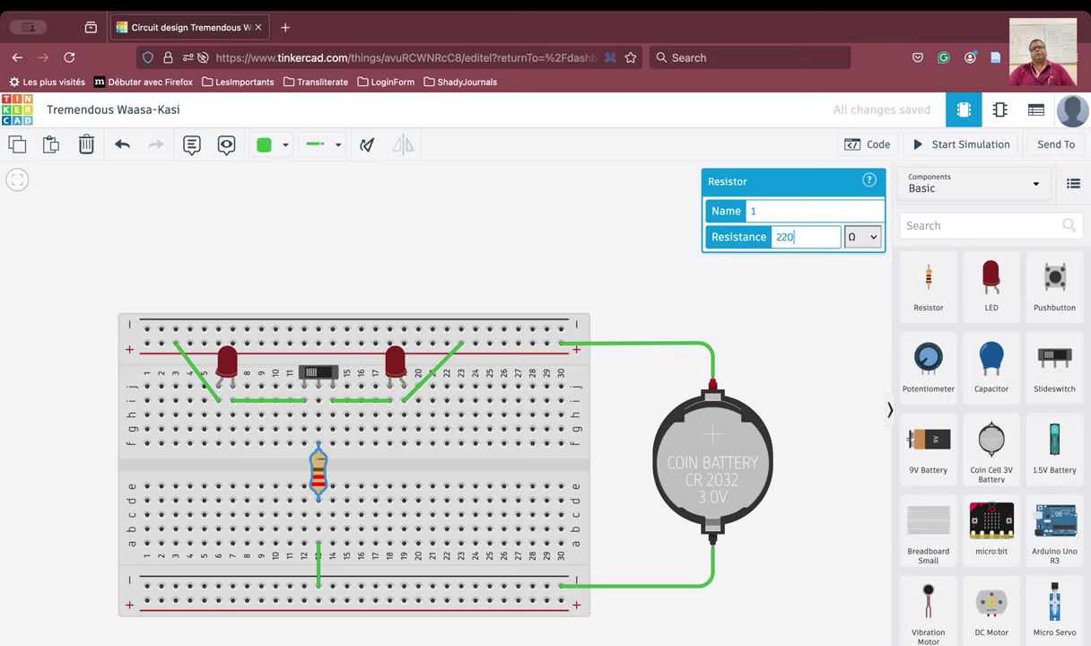
left_click(815, 305)
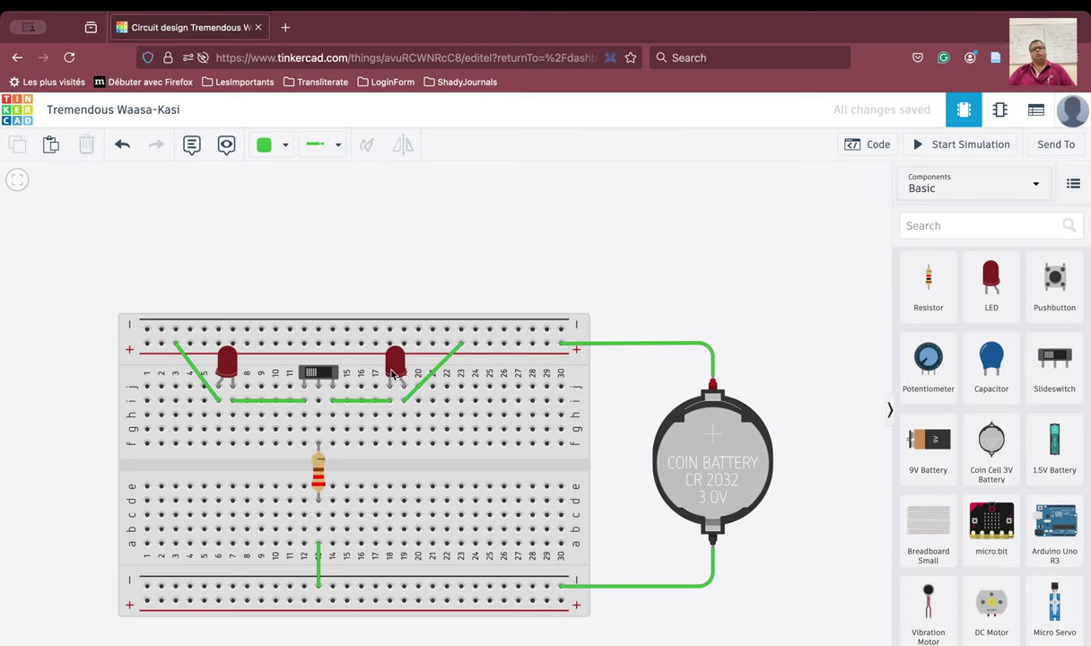
Step: Simulate the circuit again with the 220 Ω resistor, flip the slideswitch to compare the LEDs' brightness, and stop the simulation
left_click(951, 145)
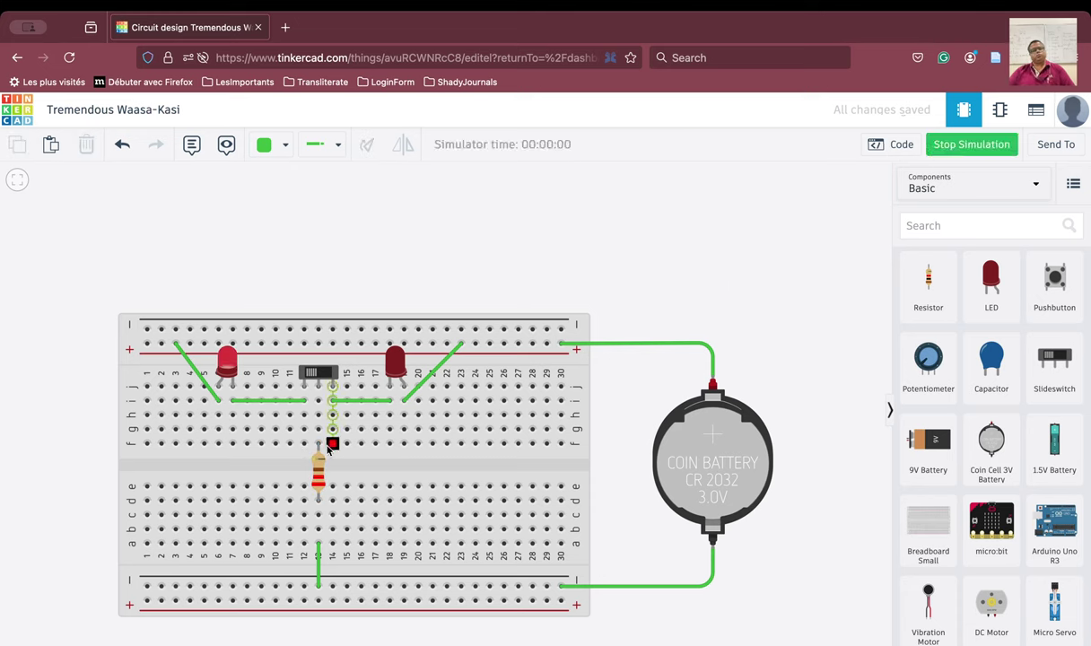
left_click(326, 374)
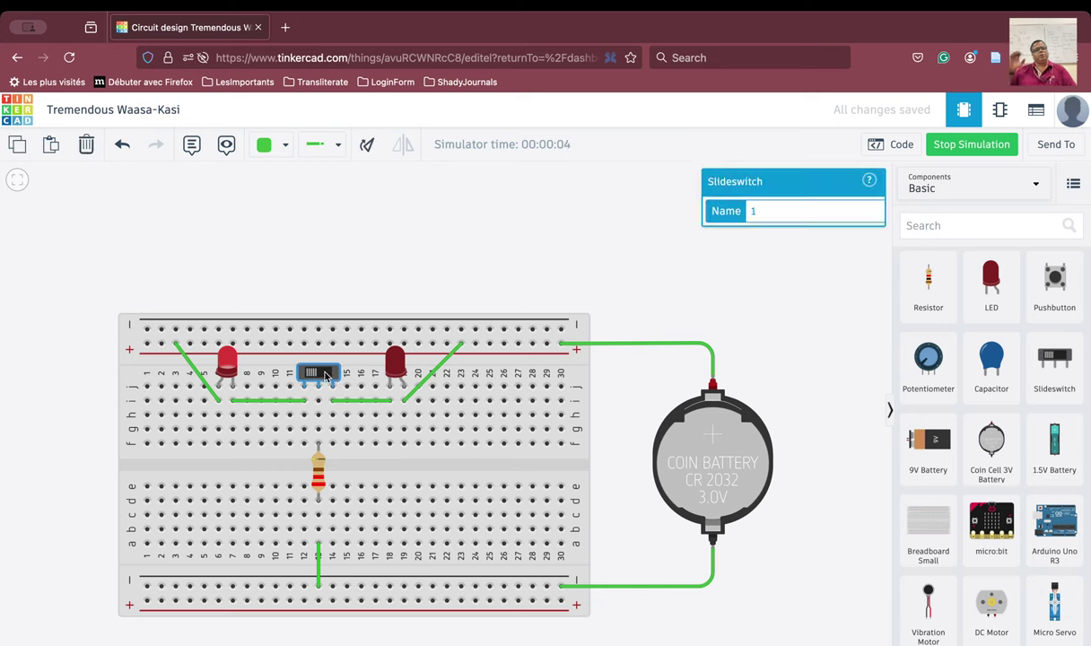
left_click(327, 374)
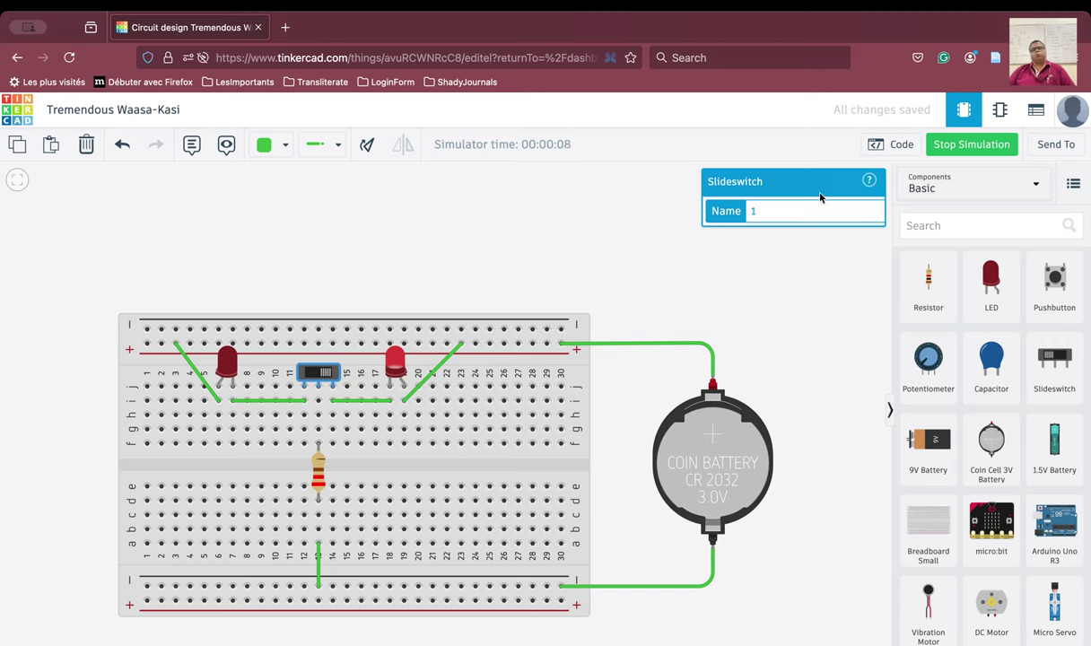
left_click(963, 146)
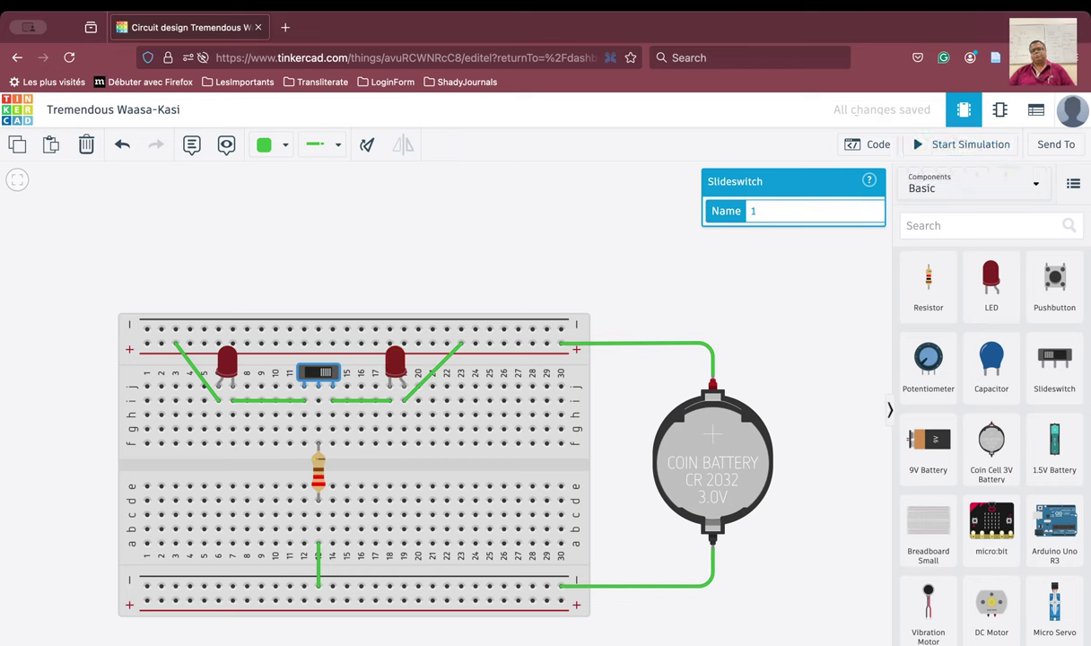